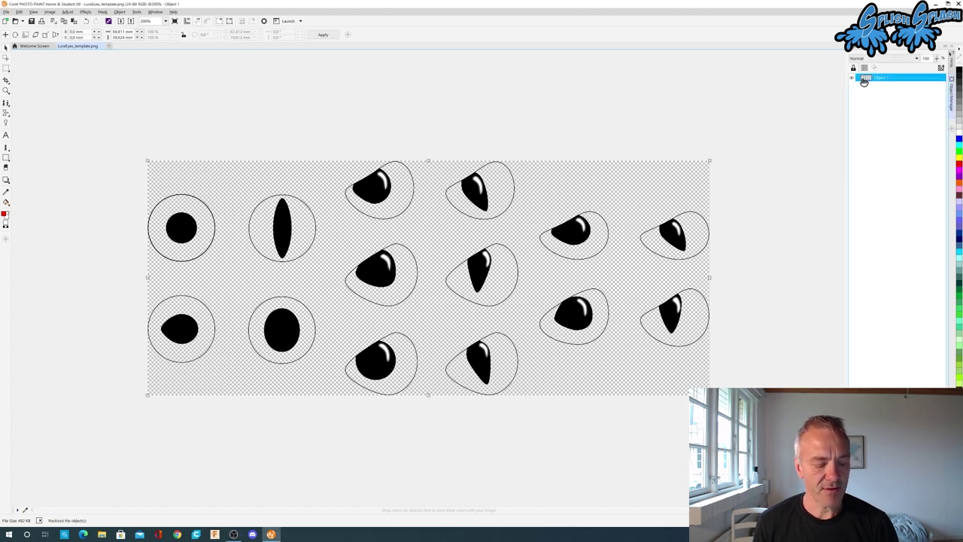
Step: Duplicate the eye template object twice to stack two extra copies above the original
{"action": "key", "text": "ctrl+d"}
{"action": "key", "text": "ctrl+d"}
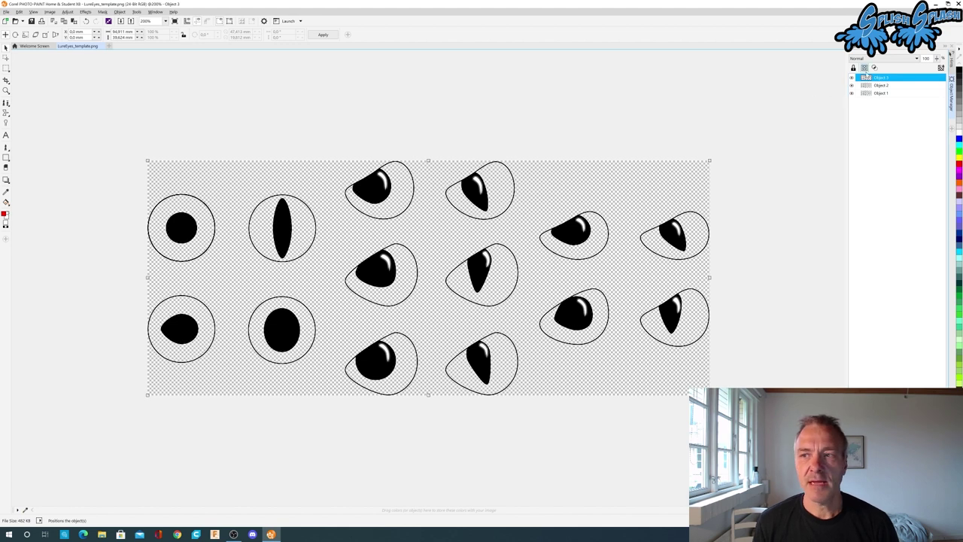
{"action": "double_click", "coordinate": [879, 78]}
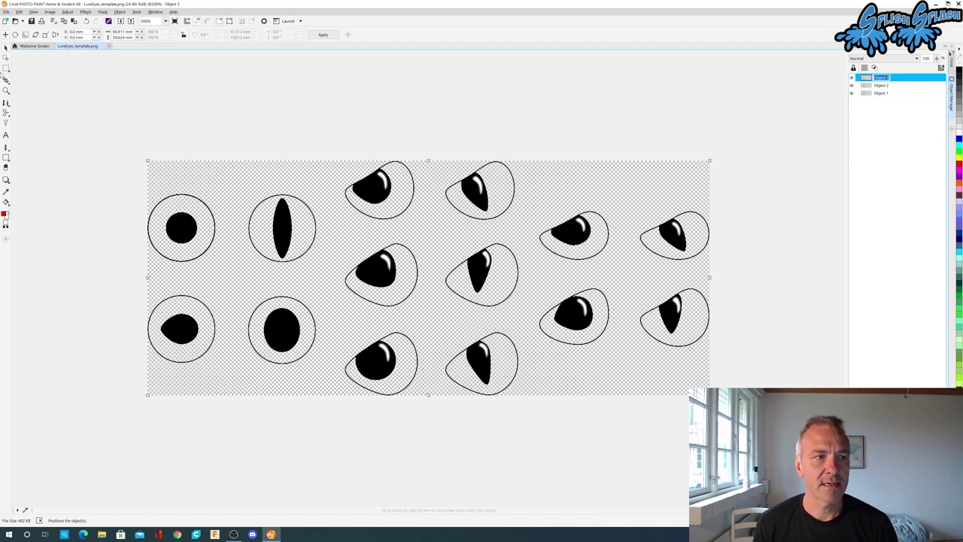
Step: Select the transparent area around the eyes on Object 3 with the Magic Wand Mask and fill it with white
{"action": "left_click", "coordinate": [7, 69]}
{"action": "left_click", "coordinate": [7, 69]}
{"action": "left_click", "coordinate": [7, 69]}
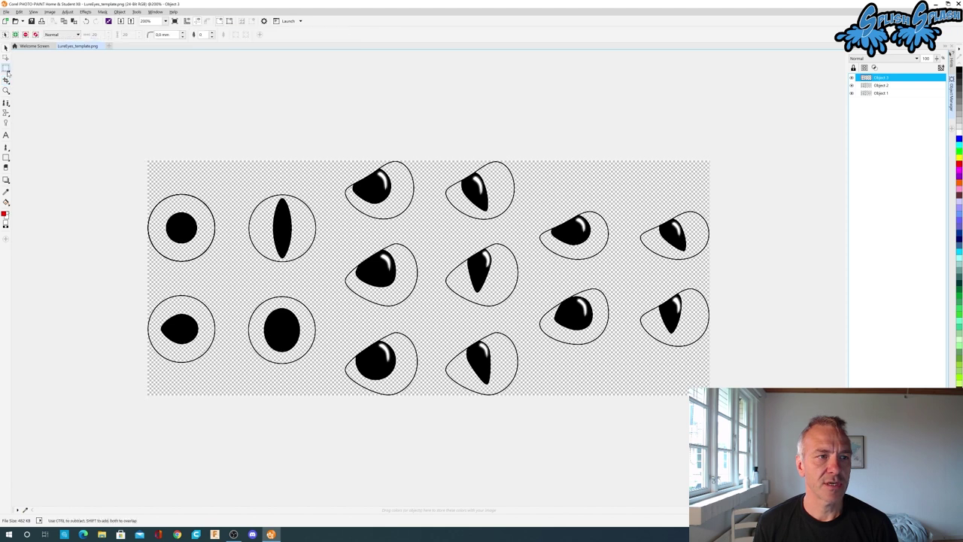
{"action": "left_click", "coordinate": [7, 70]}
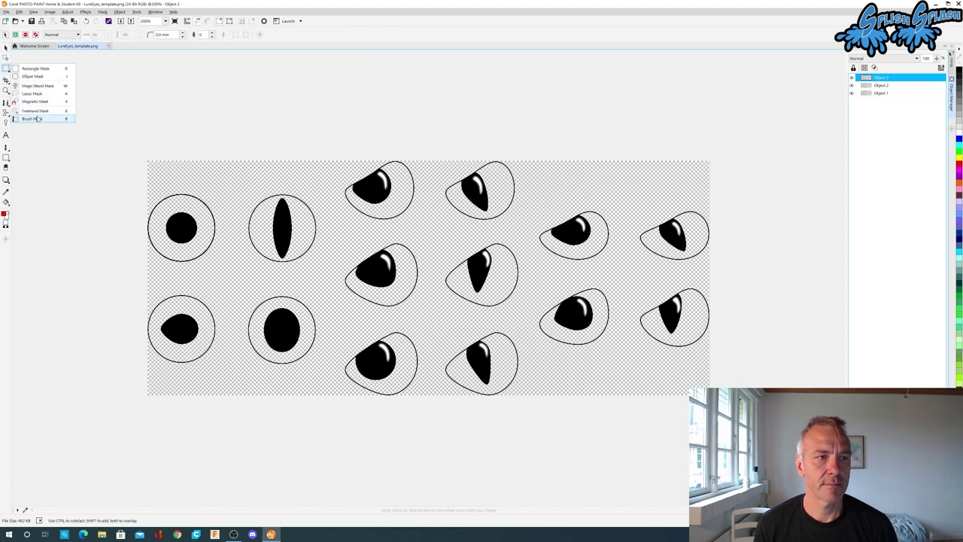
{"action": "left_click", "coordinate": [38, 86]}
{"action": "left_click", "coordinate": [416, 228]}
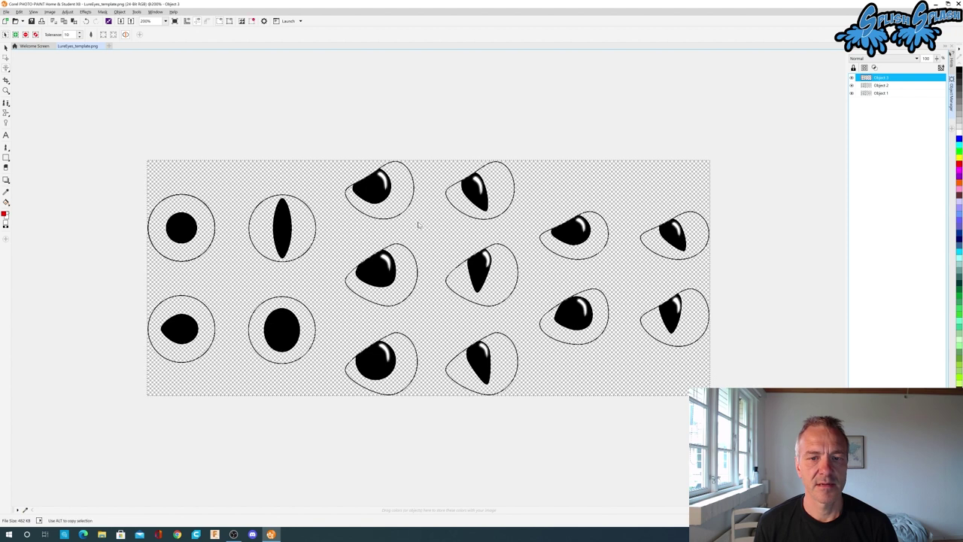
{"action": "left_click", "coordinate": [6, 203]}
{"action": "left_click", "coordinate": [226, 188]}
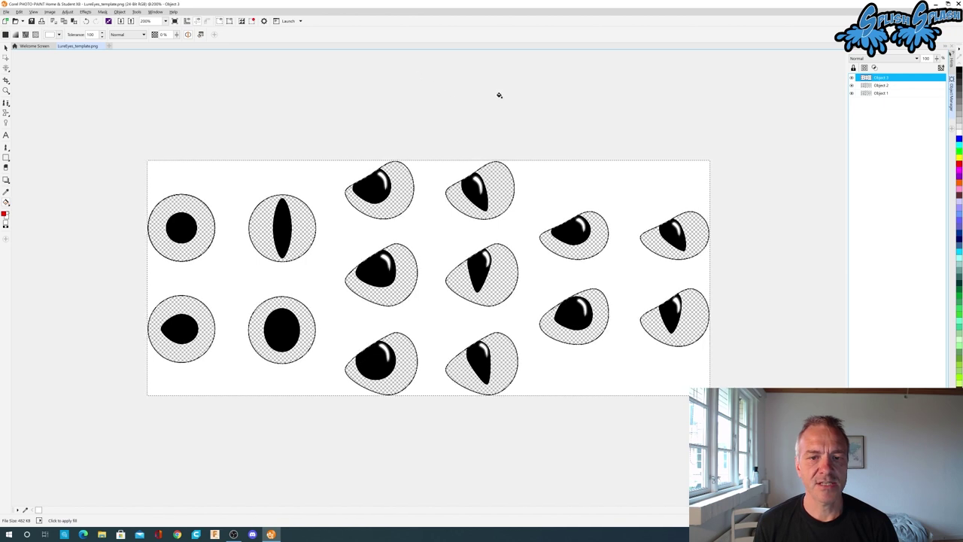
Step: Hide Object 3 and Object 2, and make Object 1 the active object
{"action": "key", "text": "ctrl+z"}
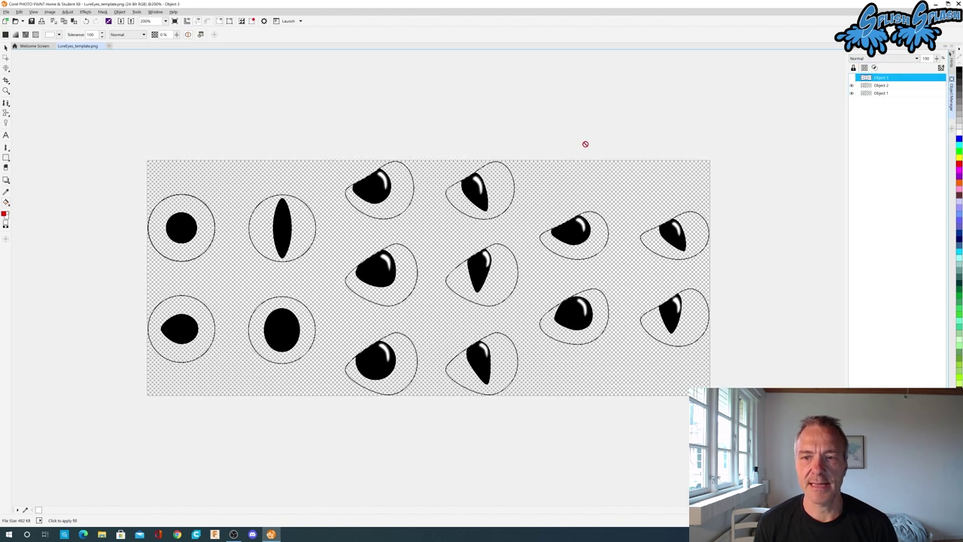
{"action": "left_click", "coordinate": [870, 87]}
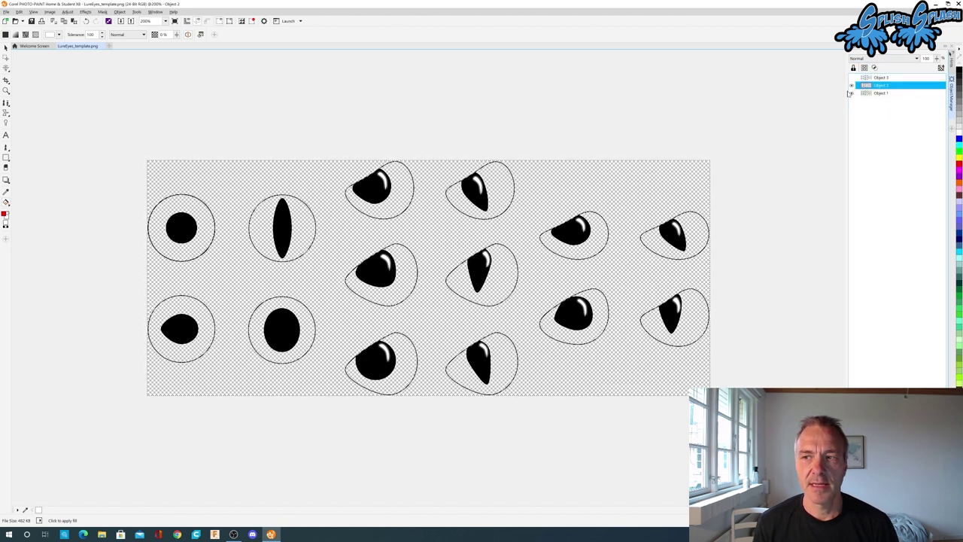
{"action": "left_click", "coordinate": [865, 94]}
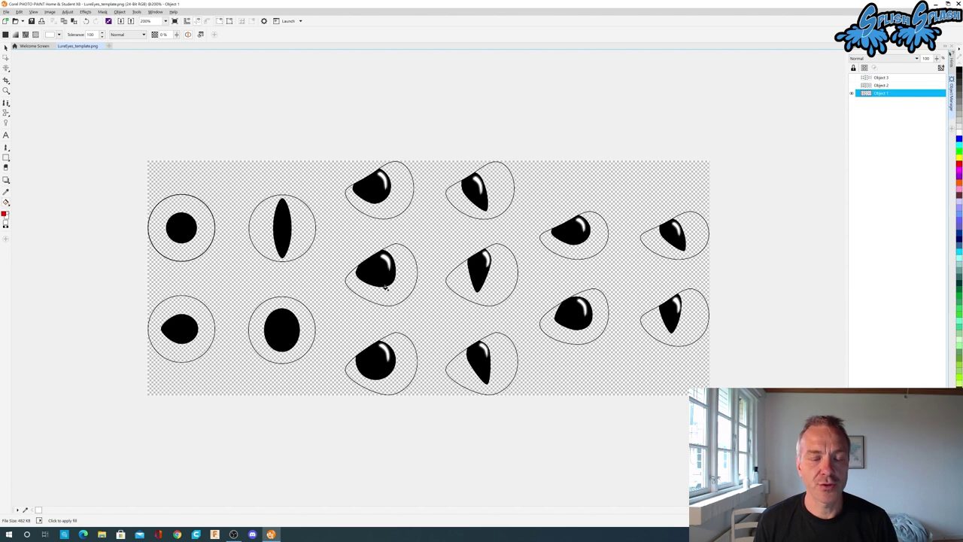
Step: Paint a soft orange spot with a size 300 brush over the middle eye of the third column on Object 1, and show Object 2 above it
{"action": "scroll", "coordinate": [357, 284], "scroll_direction": "up", "scroll_amount": 1}
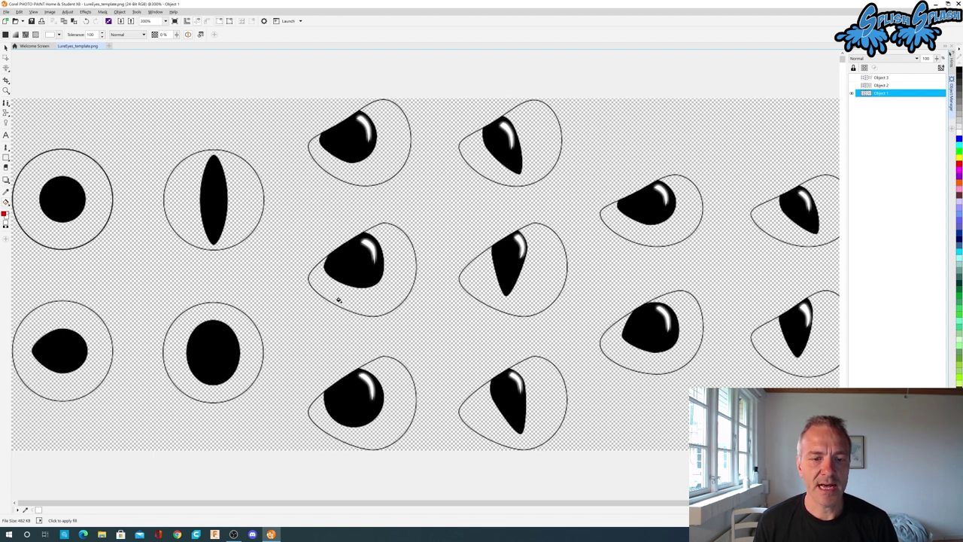
{"action": "scroll", "coordinate": [338, 298], "scroll_direction": "up", "scroll_amount": 1}
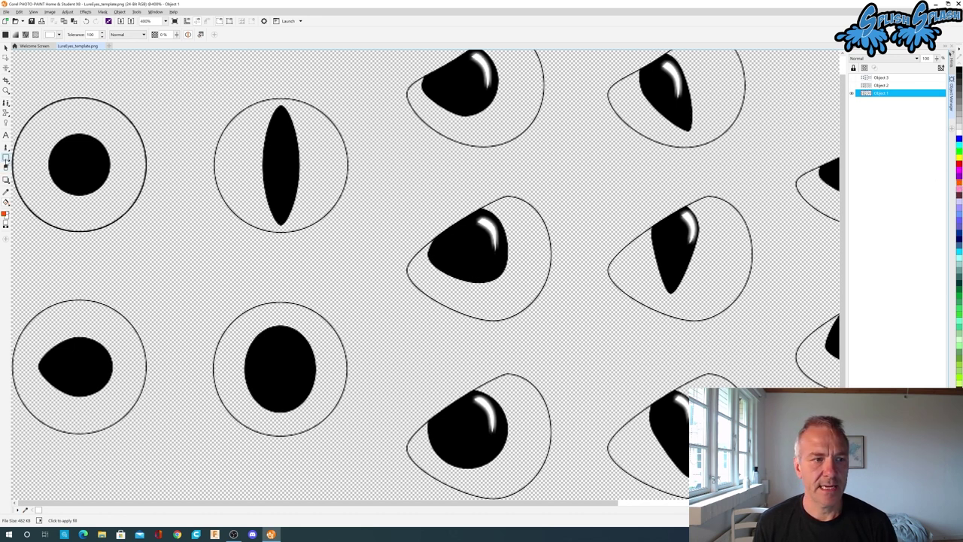
{"action": "left_click", "coordinate": [6, 148]}
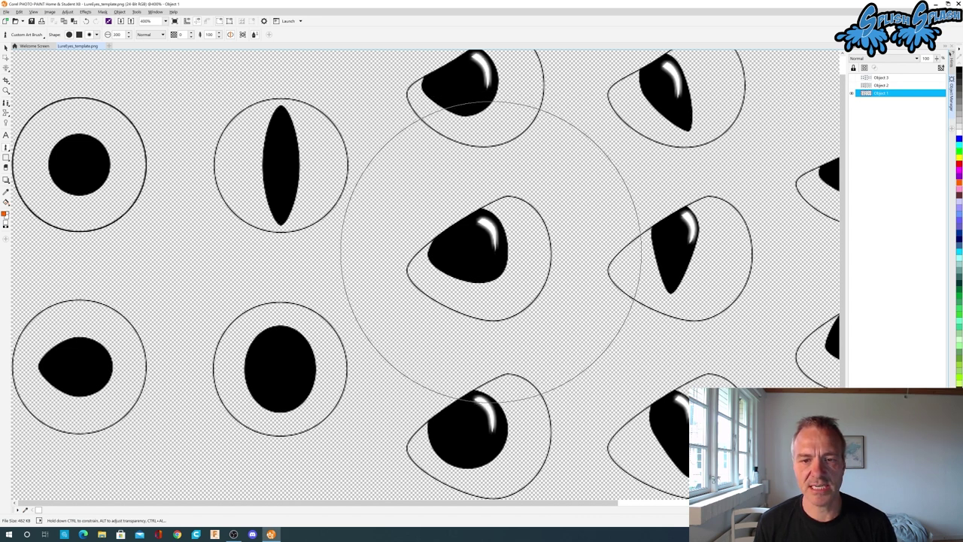
{"action": "left_click_drag", "start_coordinate": [477, 246], "coordinate": [477, 246]}
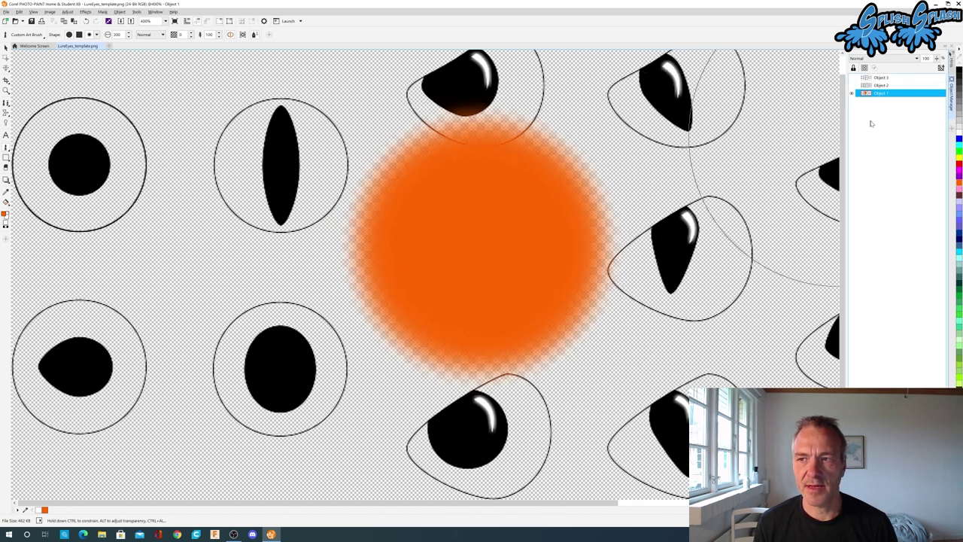
{"action": "left_click", "coordinate": [853, 86]}
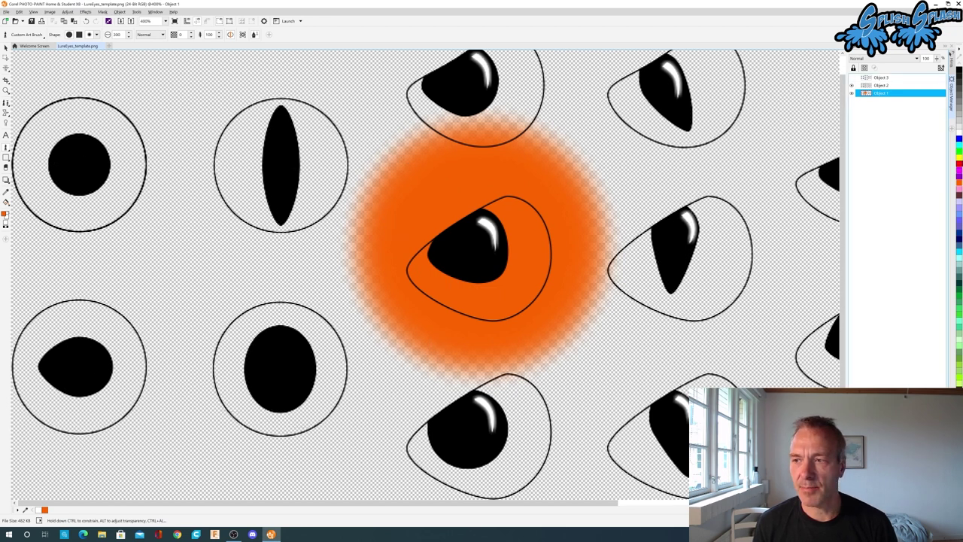
Step: Paint a yellow glow with a size 180 brush and a white center with a size 100 brush inside the orange spot
{"action": "left_click", "coordinate": [958, 158]}
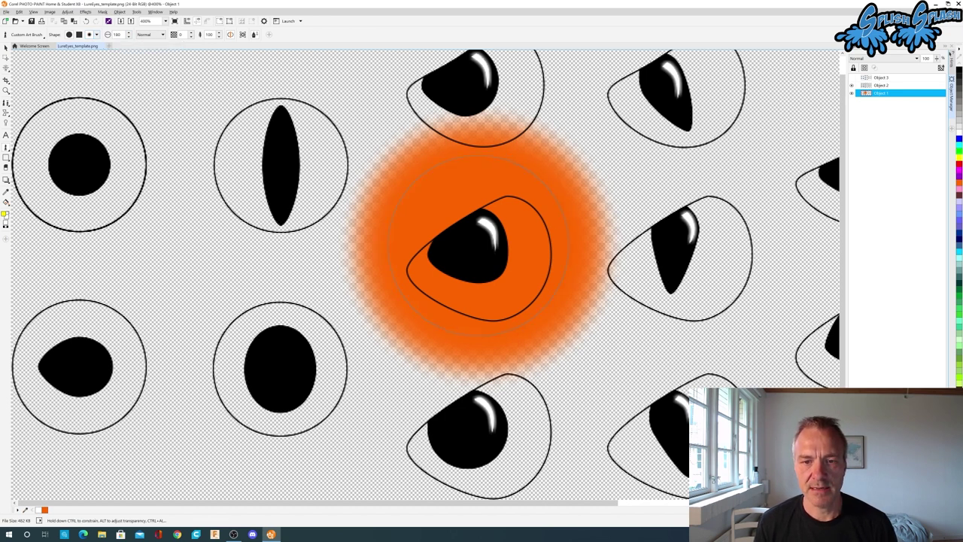
{"action": "left_click", "coordinate": [478, 246]}
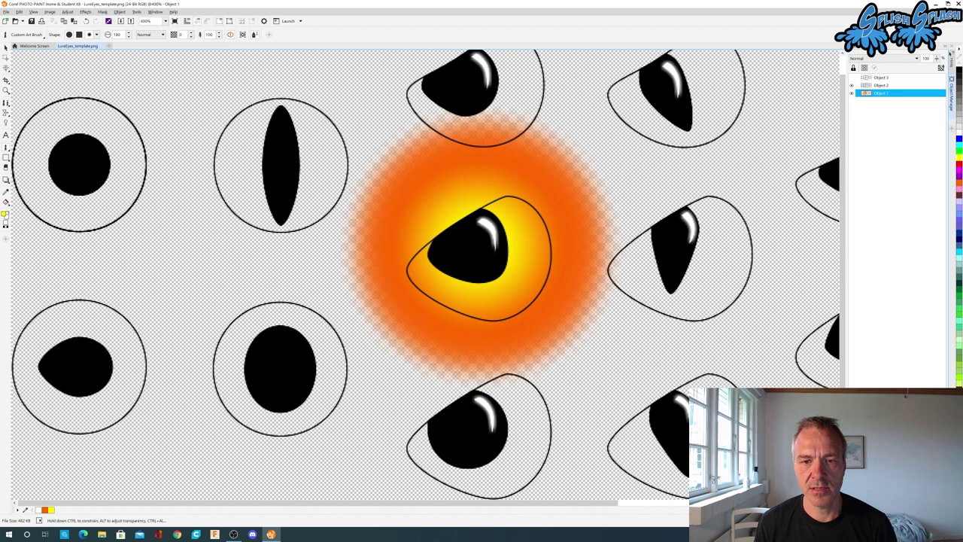
{"action": "left_click", "coordinate": [479, 246]}
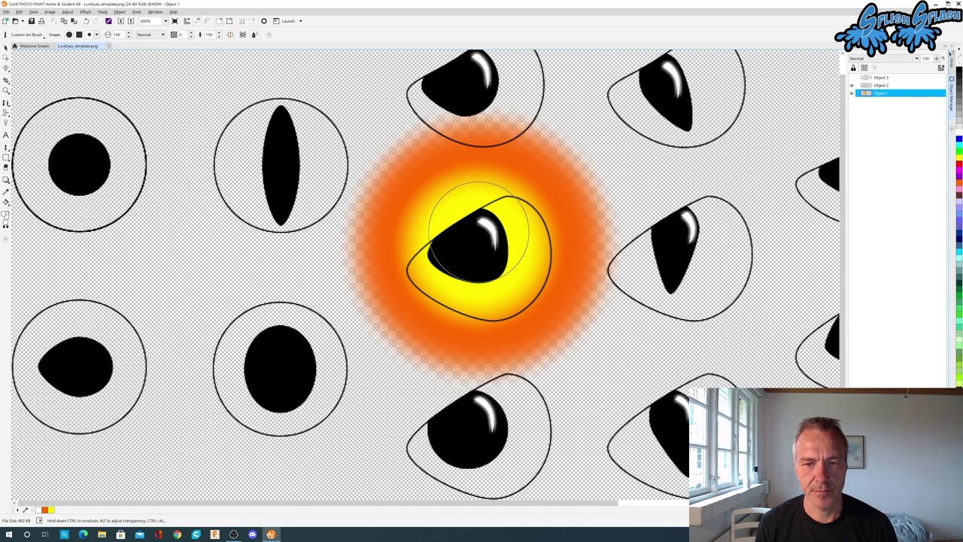
{"action": "left_click_drag", "start_coordinate": [473, 243], "coordinate": [472, 242]}
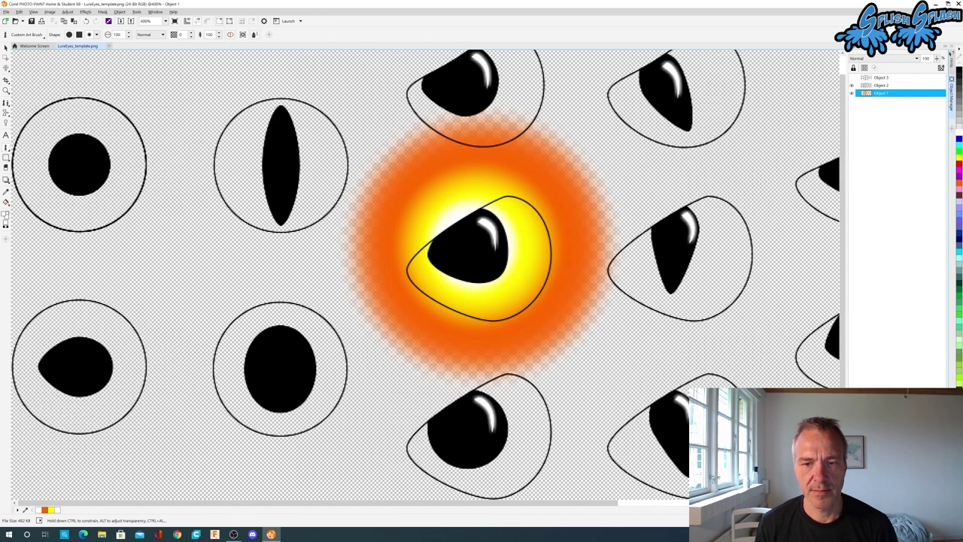
{"action": "left_click", "coordinate": [852, 92]}
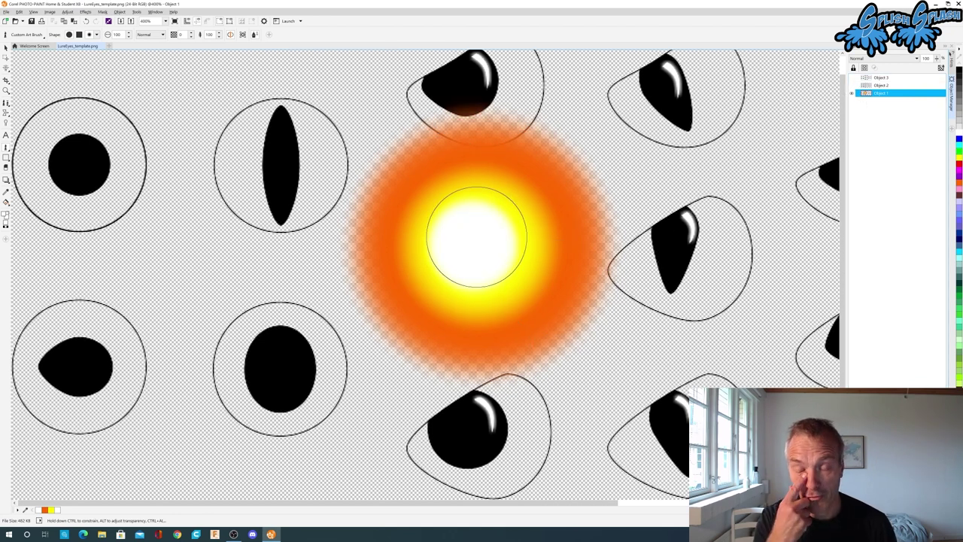
{"action": "left_click", "coordinate": [852, 90]}
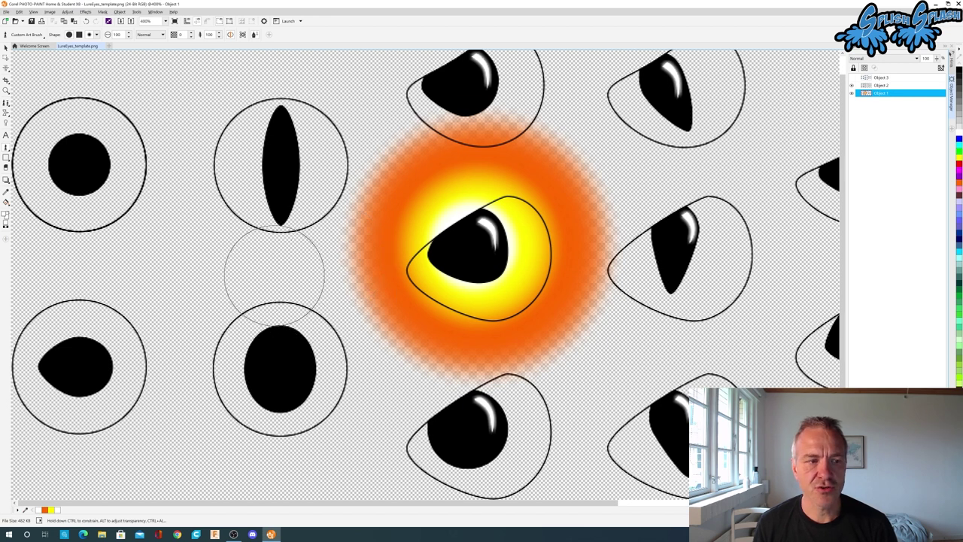
Step: Smear the iris colors into thin radial streaks all around the pupil with a size 8 Smear brush
{"action": "left_click", "coordinate": [6, 122]}
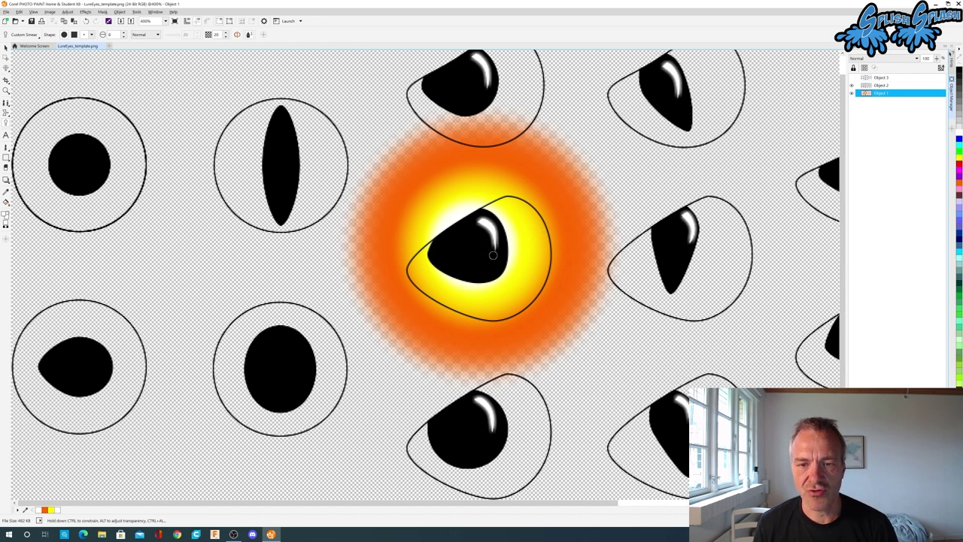
{"action": "left_click_drag", "start_coordinate": [512, 257], "coordinate": [556, 256]}
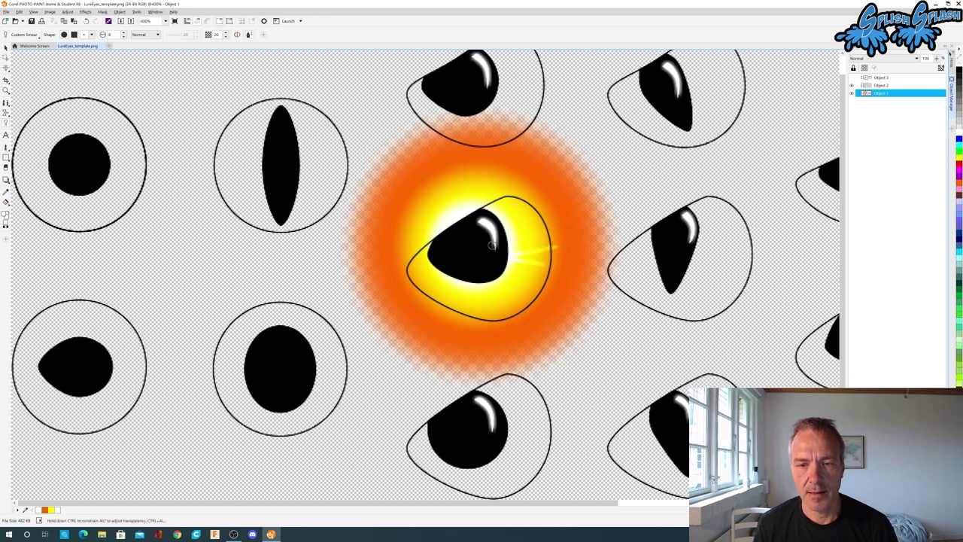
{"action": "left_click_drag", "start_coordinate": [480, 238], "coordinate": [533, 204]}
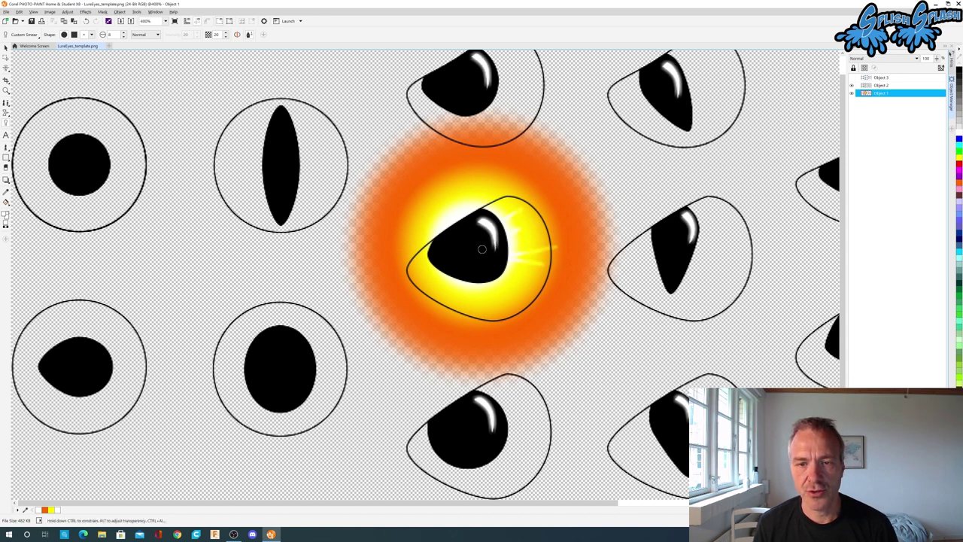
{"action": "left_click_drag", "start_coordinate": [479, 233], "coordinate": [527, 196]}
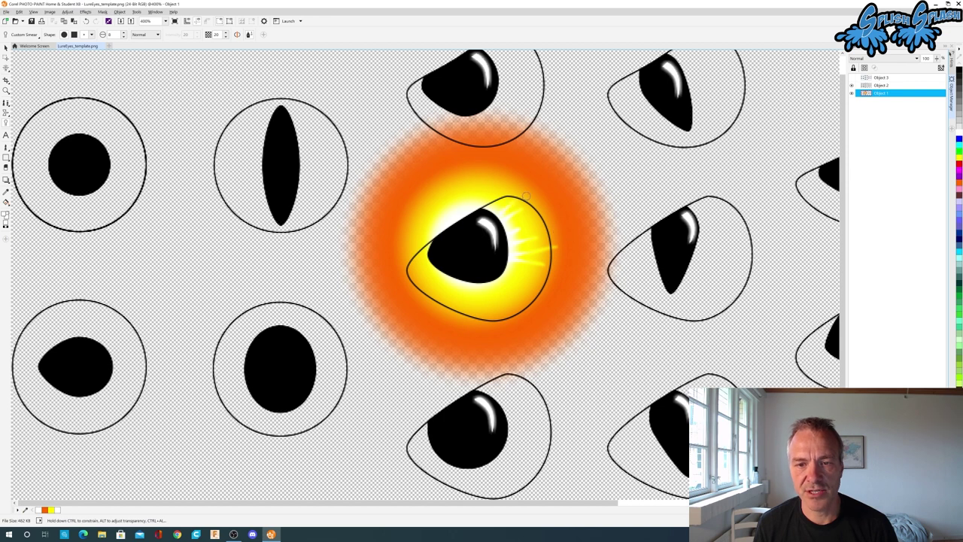
{"action": "left_click_drag", "start_coordinate": [476, 260], "coordinate": [543, 295]}
{"action": "left_click_drag", "start_coordinate": [488, 264], "coordinate": [553, 277]}
{"action": "mouse_move", "coordinate": [473, 264]}
{"action": "left_mouse_down"}
{"action": "mouse_move", "coordinate": [504, 298]}
{"action": "mouse_move", "coordinate": [489, 273]}
{"action": "mouse_move", "coordinate": [496, 294]}
{"action": "mouse_move", "coordinate": [480, 271]}
{"action": "mouse_move", "coordinate": [458, 279]}
{"action": "left_mouse_up"}
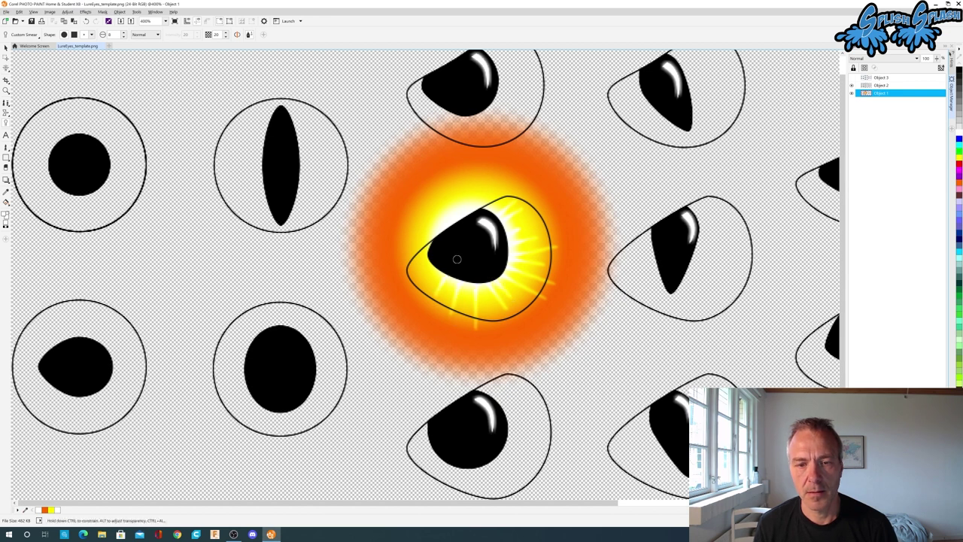
{"action": "left_click_drag", "start_coordinate": [450, 247], "coordinate": [406, 226]}
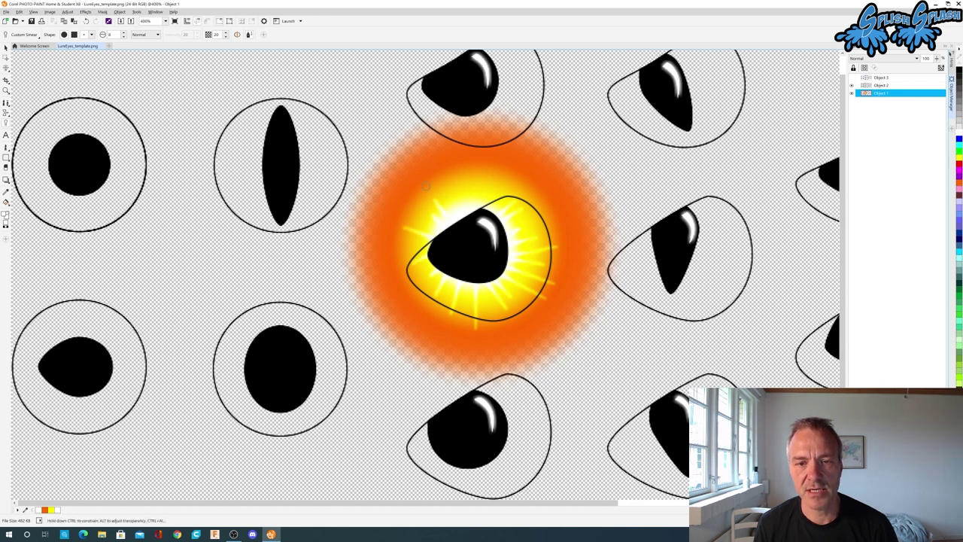
{"action": "left_click_drag", "start_coordinate": [465, 206], "coordinate": [457, 183]}
{"action": "left_click_drag", "start_coordinate": [466, 225], "coordinate": [449, 184]}
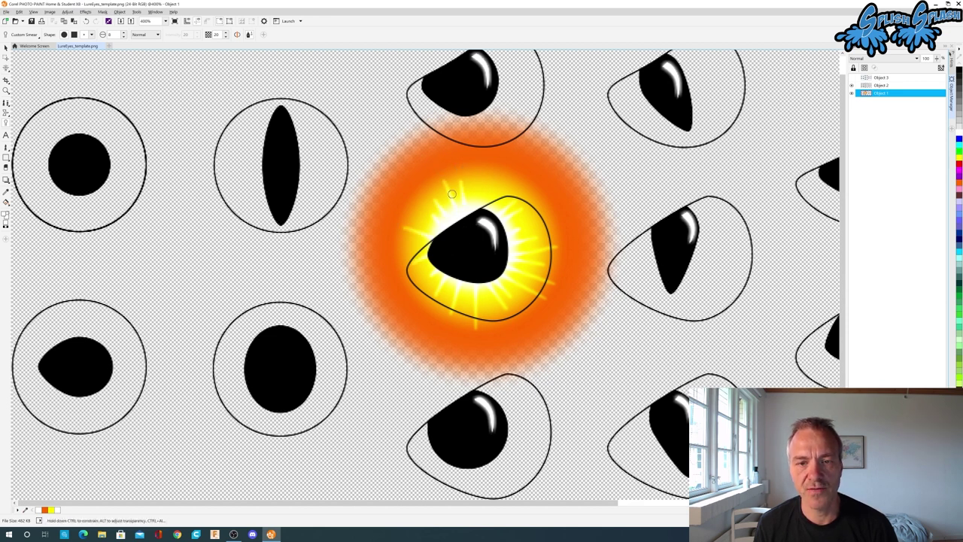
{"action": "mouse_move", "coordinate": [480, 229]}
{"action": "left_mouse_down"}
{"action": "mouse_move", "coordinate": [483, 185]}
{"action": "mouse_move", "coordinate": [516, 173]}
{"action": "left_mouse_up"}
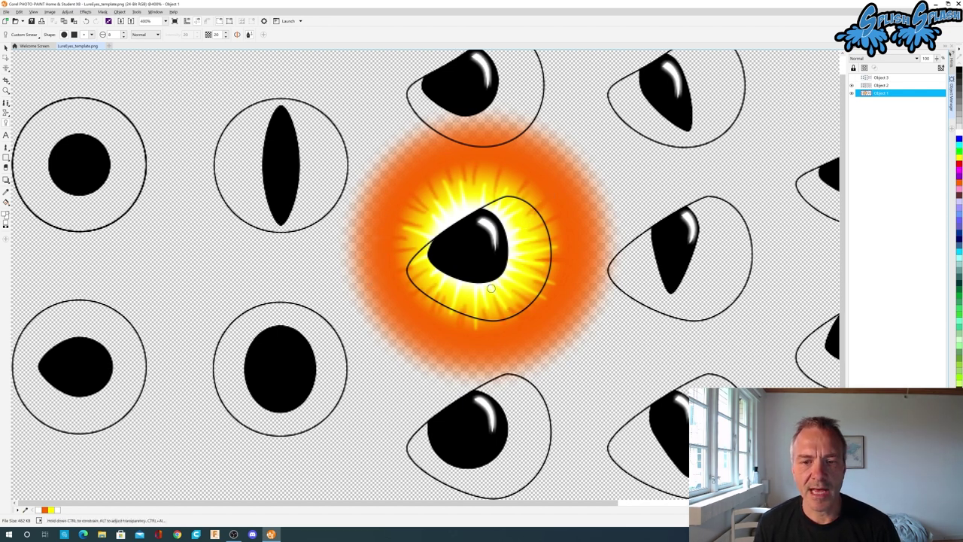
Step: Show Object 3 to check the iris within its white surround, and hide both Object 3 and Object 2 to isolate the painting
{"action": "left_click", "coordinate": [852, 81]}
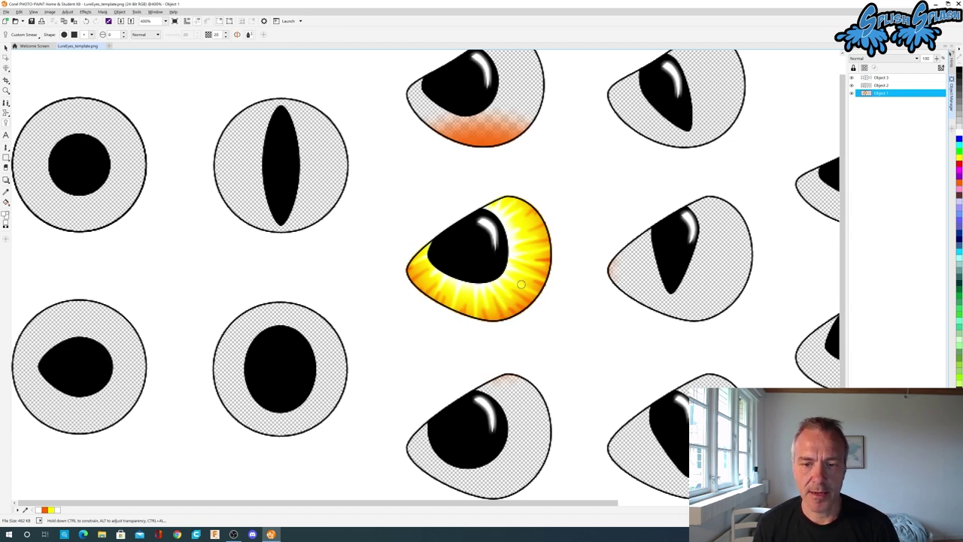
{"action": "key", "text": "p"}
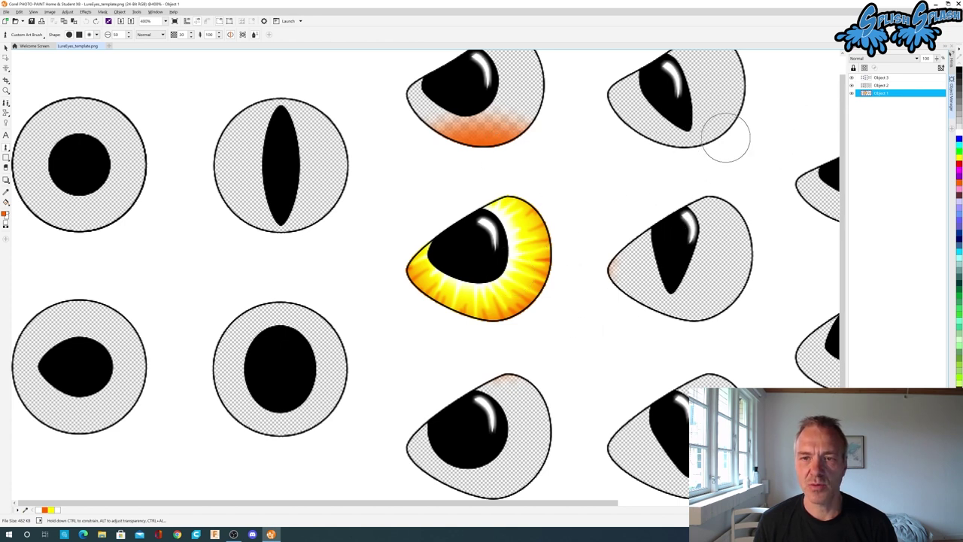
{"action": "left_click", "coordinate": [853, 78]}
{"action": "left_click", "coordinate": [852, 85]}
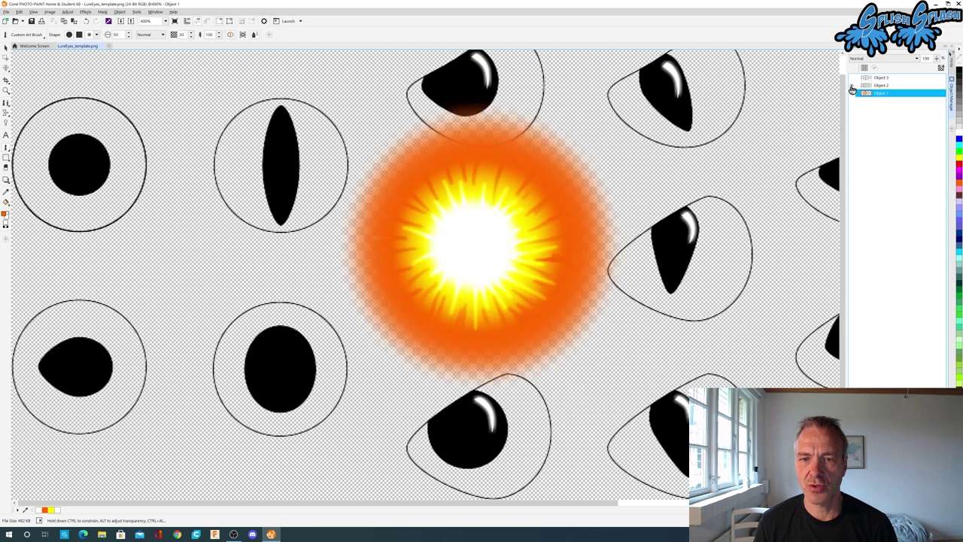
Step: Copy the painted iris with a rectangle mask, paste it as a new object and move it over the eye directly above
{"action": "left_click", "coordinate": [9, 71]}
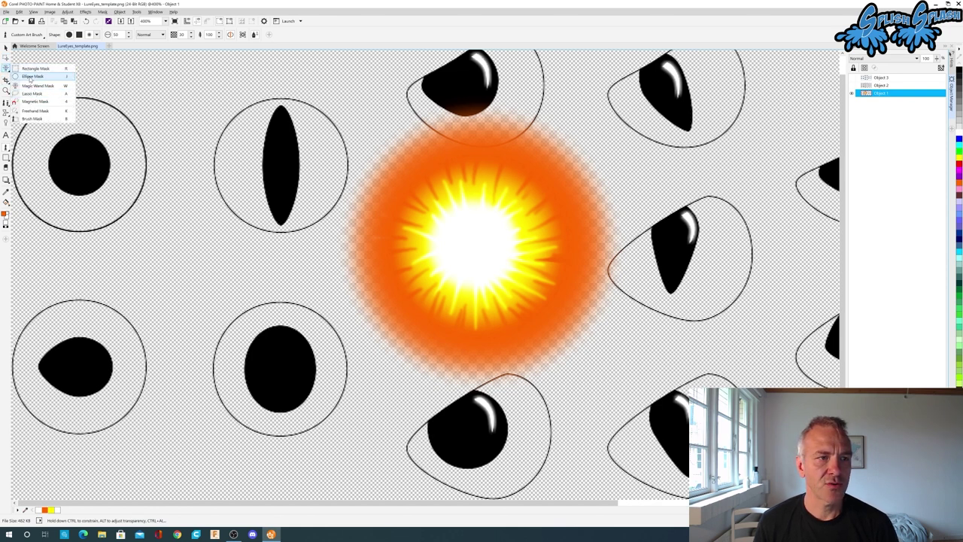
{"action": "left_click", "coordinate": [35, 69]}
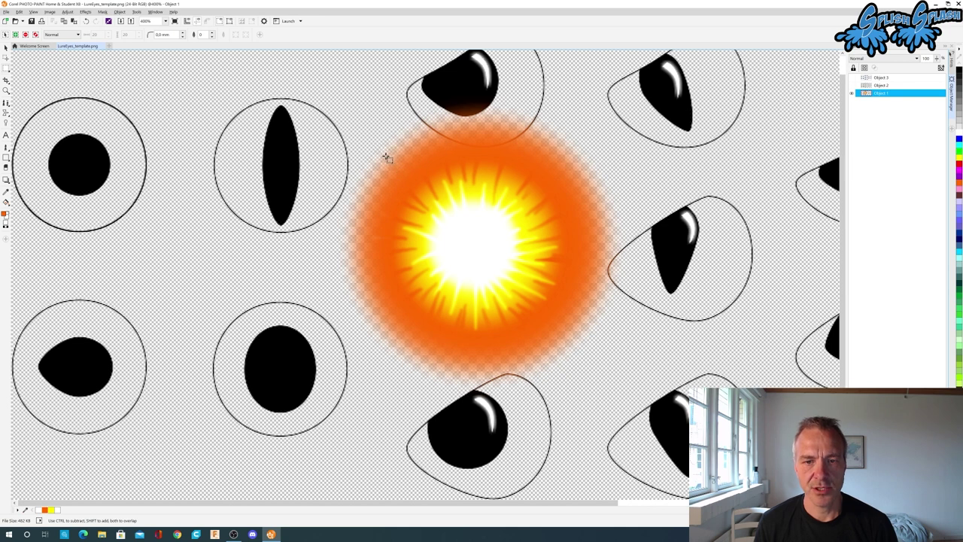
{"action": "left_click_drag", "start_coordinate": [385, 158], "coordinate": [571, 335]}
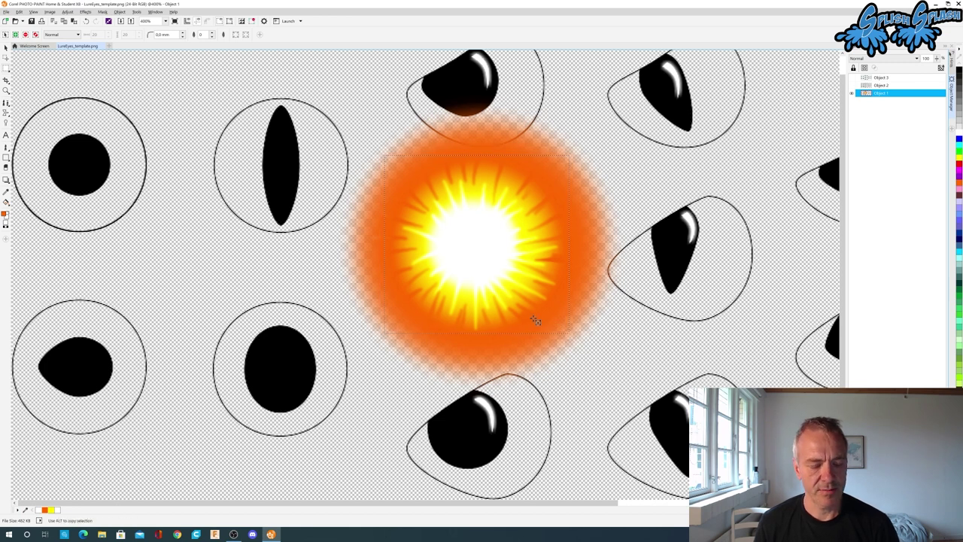
{"action": "key", "text": "ctrl+c"}
{"action": "key", "text": "ctrl+v"}
{"action": "left_click_drag", "start_coordinate": [496, 247], "coordinate": [492, 80]}
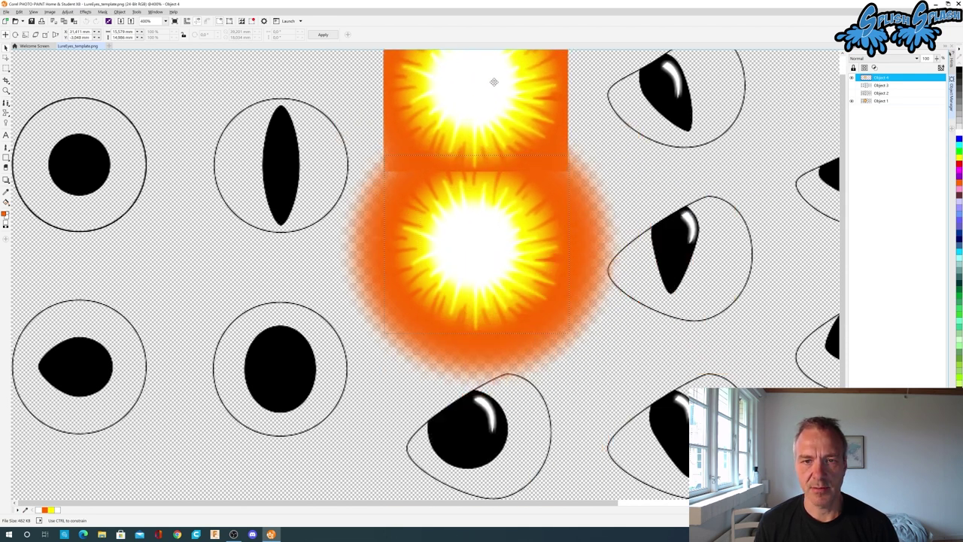
Step: Show Object 3, move Object 4 beneath Object 2 in the stacking order, and adjust the pasted iris's position behind the upper eye
{"action": "left_click", "coordinate": [612, 192]}
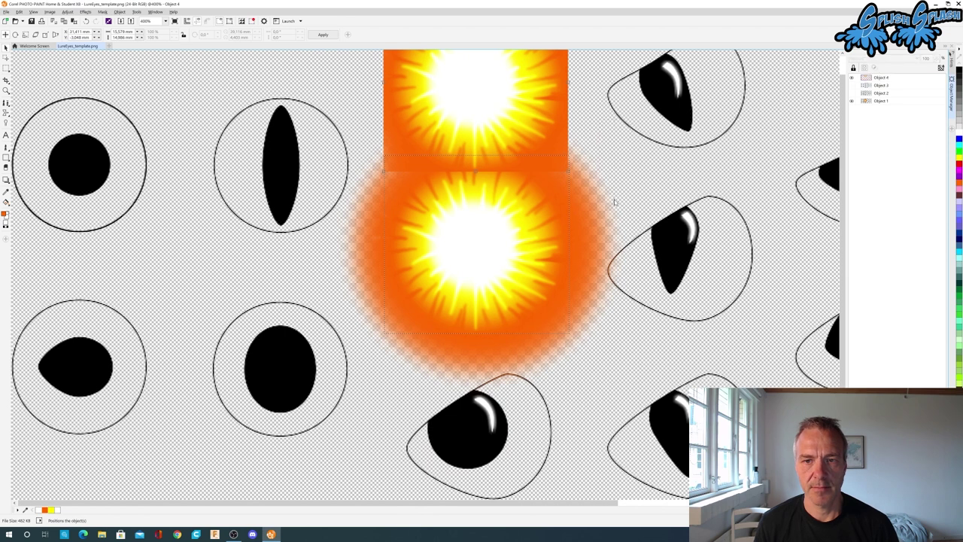
{"action": "scroll", "coordinate": [600, 266], "scroll_direction": "up", "scroll_amount": 1}
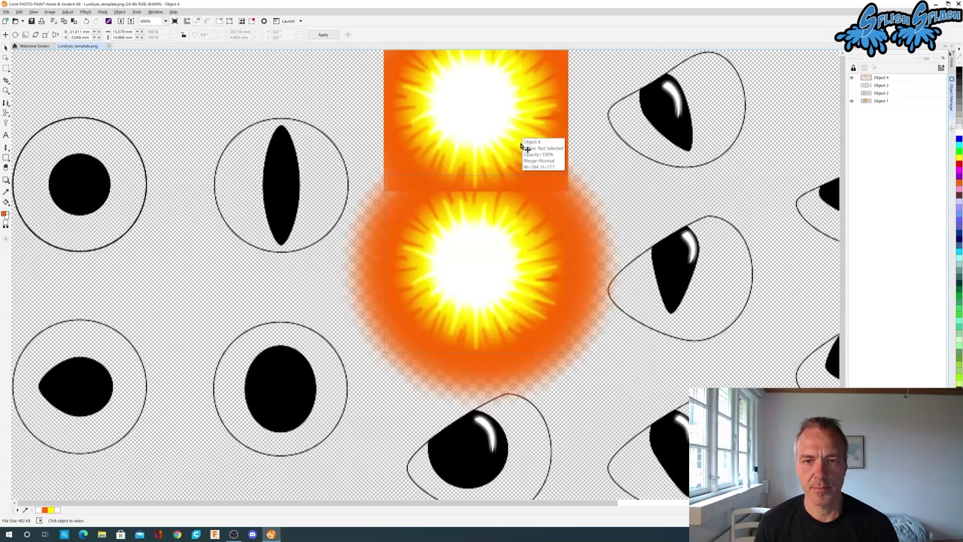
{"action": "left_click", "coordinate": [495, 136]}
{"action": "left_click_drag", "start_coordinate": [503, 129], "coordinate": [504, 128]}
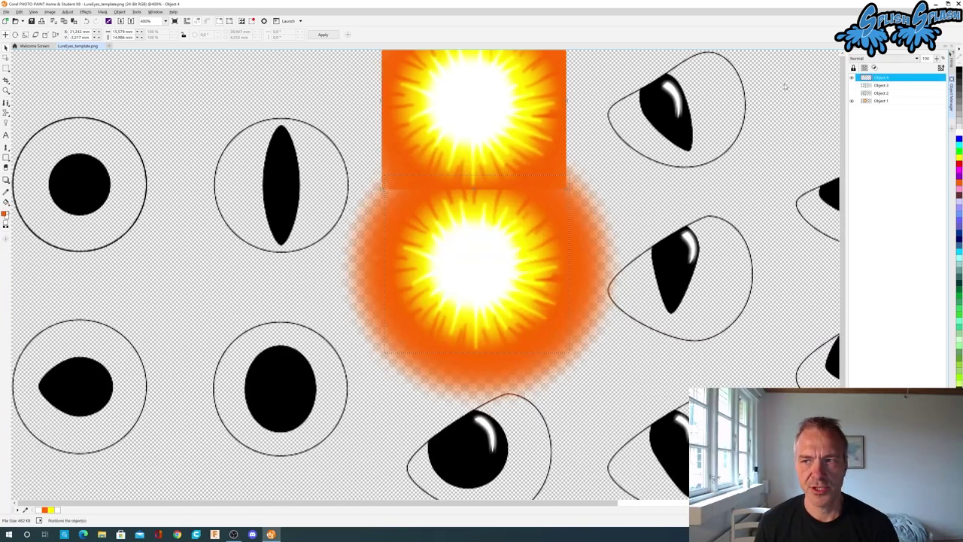
{"action": "left_click", "coordinate": [854, 88]}
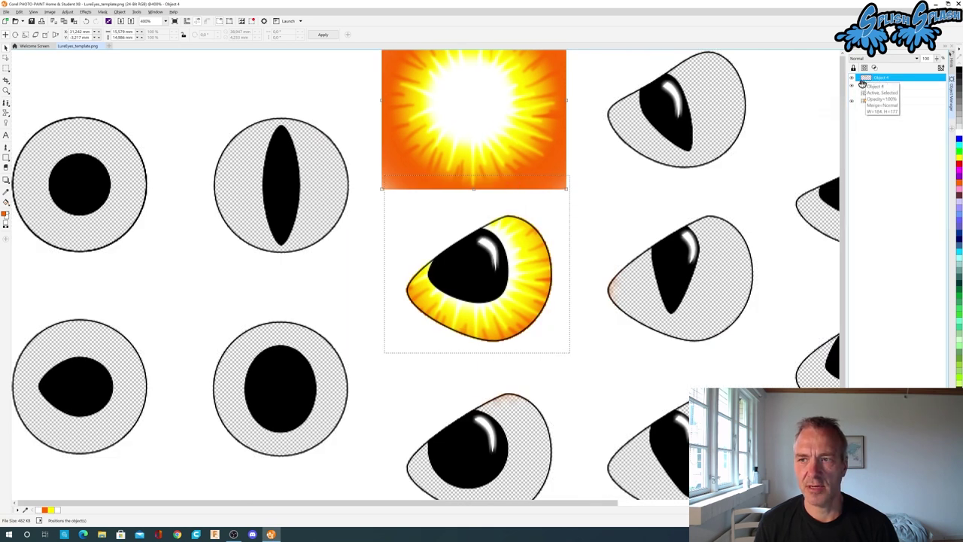
{"action": "left_click_drag", "start_coordinate": [900, 81], "coordinate": [902, 97]}
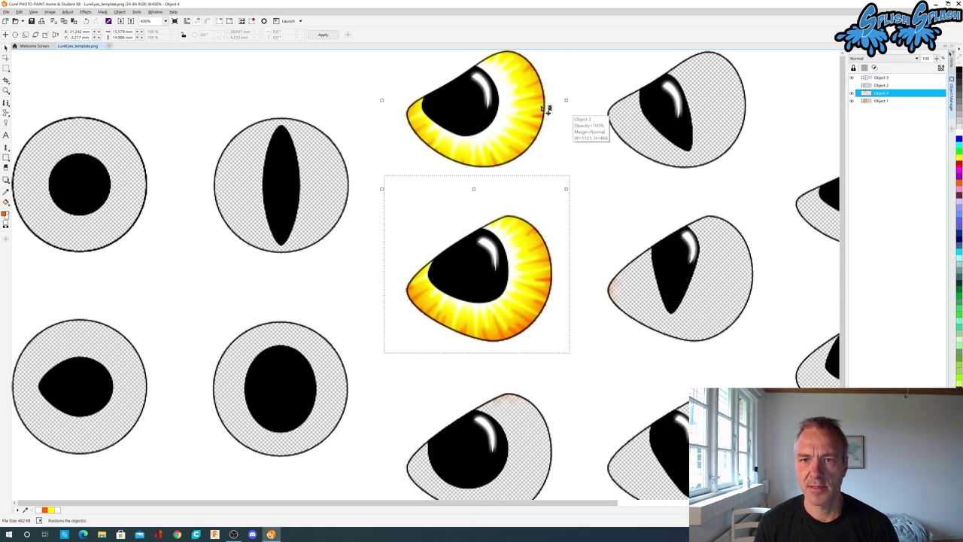
{"action": "left_click_drag", "start_coordinate": [516, 105], "coordinate": [514, 101]}
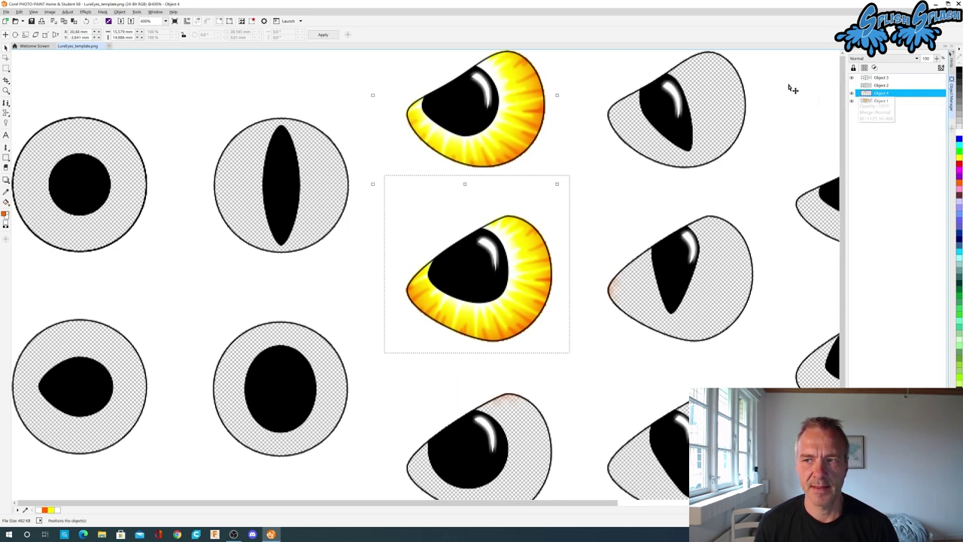
Step: Paste another iris copy, move it over the eye below, stack it beneath Object 4, and fine-tune its position behind that eye
{"action": "key", "text": "ctrl+v"}
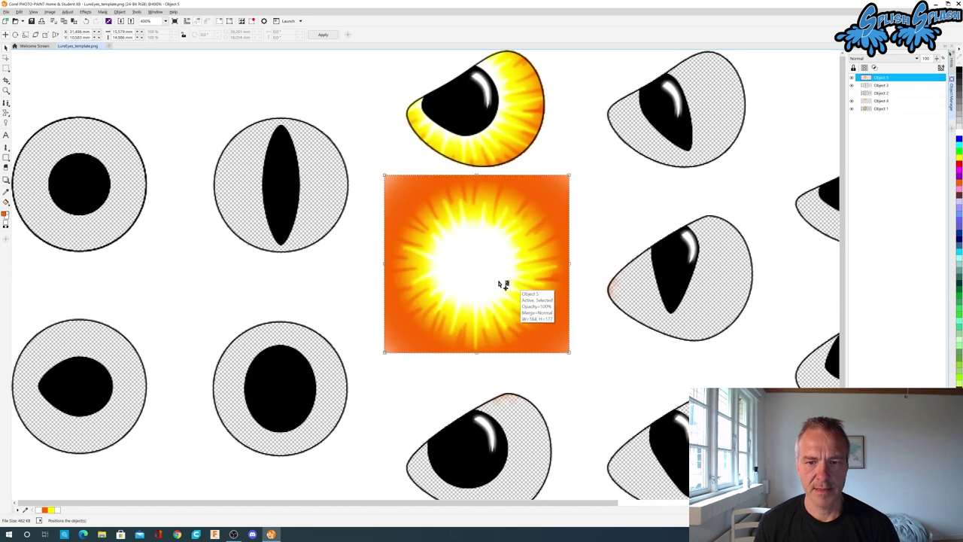
{"action": "left_click_drag", "start_coordinate": [509, 273], "coordinate": [510, 460]}
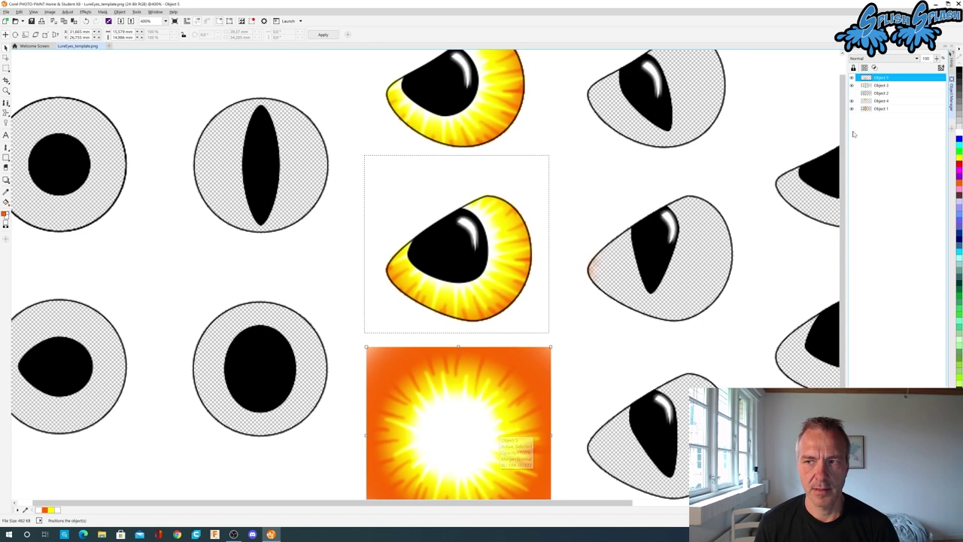
{"action": "left_click_drag", "start_coordinate": [864, 79], "coordinate": [865, 106]}
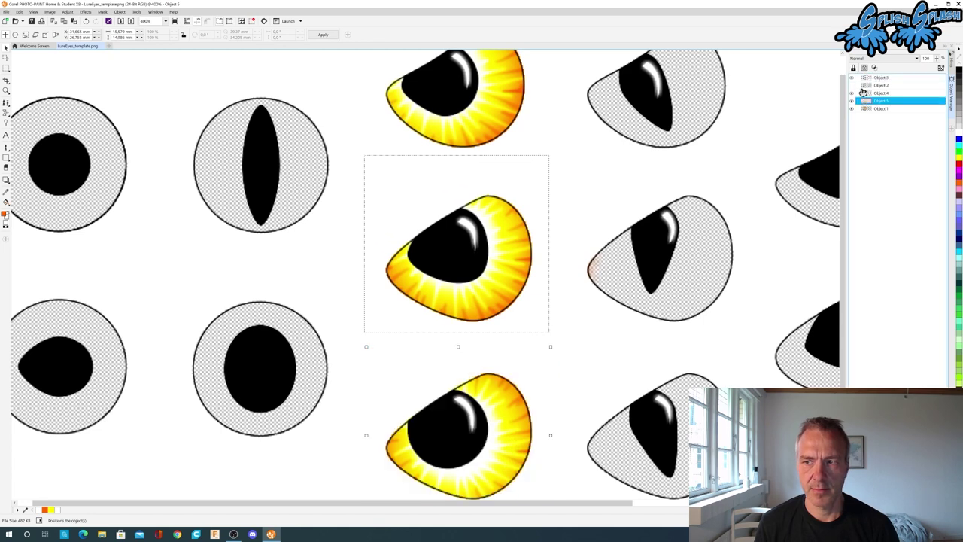
{"action": "left_click", "coordinate": [866, 86]}
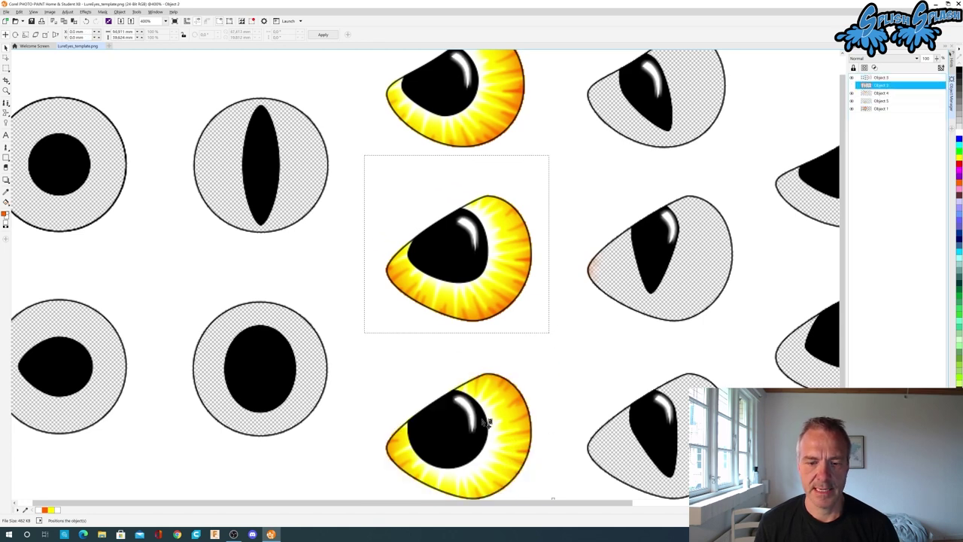
{"action": "left_click", "coordinate": [504, 415]}
{"action": "left_click_drag", "start_coordinate": [504, 415], "coordinate": [491, 405]}
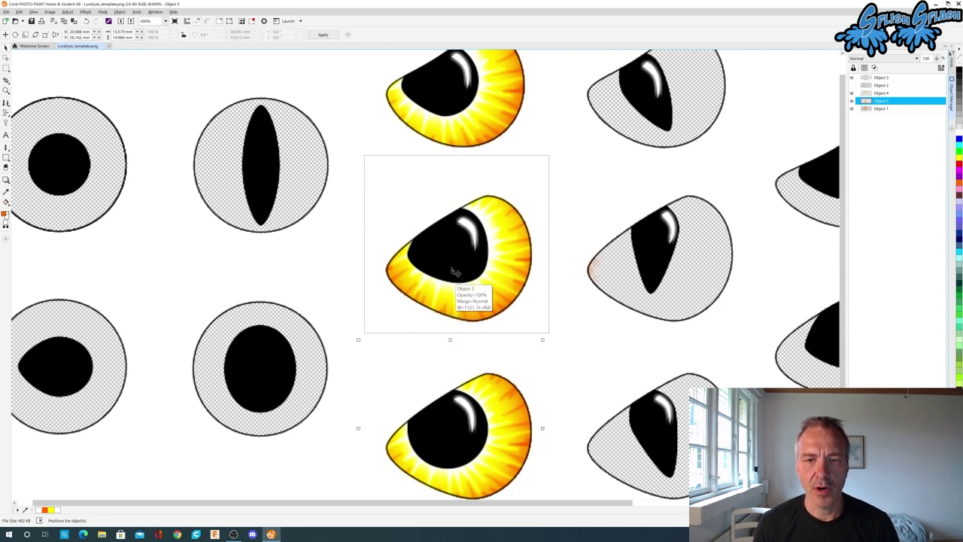
Step: Activate the Paint tool and inspect the orange swatch in the Palette Editor
{"action": "scroll", "coordinate": [492, 273], "scroll_direction": "up", "scroll_amount": 1}
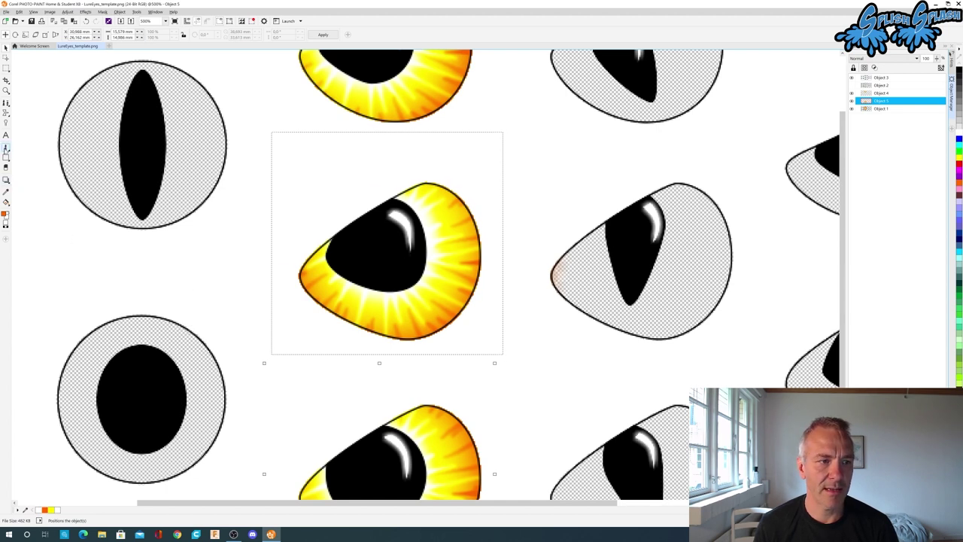
{"action": "left_click", "coordinate": [6, 149]}
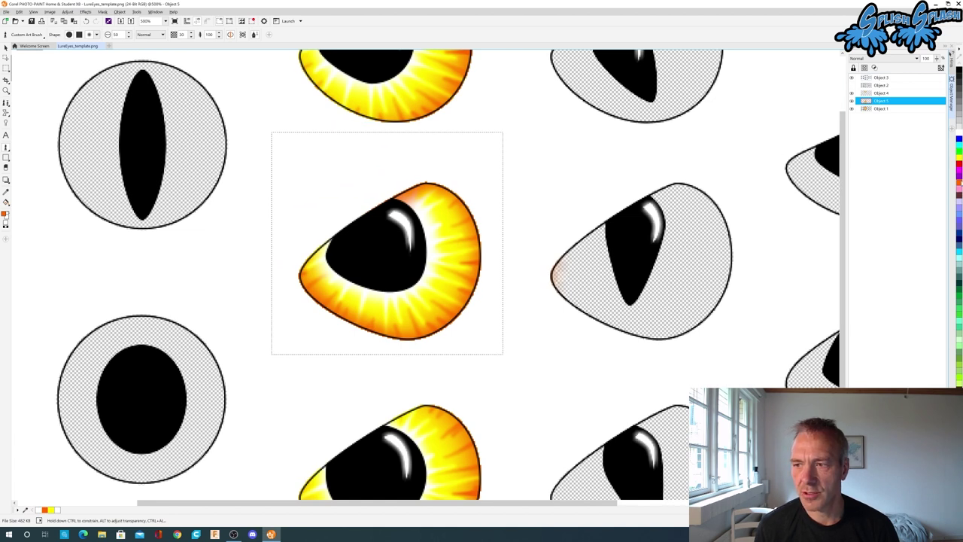
{"action": "double_click", "coordinate": [44, 511]}
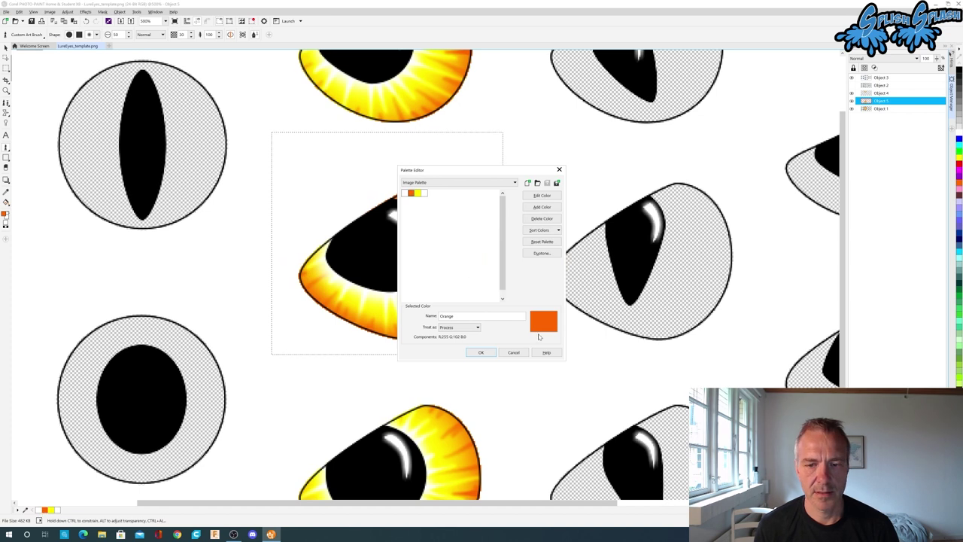
{"action": "left_click", "coordinate": [559, 170]}
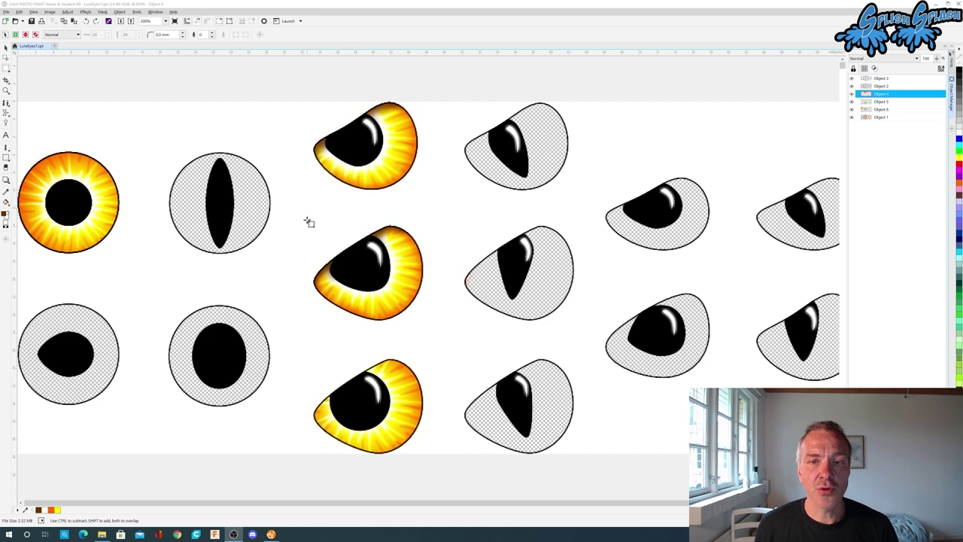
Step: Select all six objects, from Object 3 down to Object 1, and combine them into a single object
{"action": "left_click_drag", "start_coordinate": [876, 90], "coordinate": [870, 122]}
{"action": "right_click", "coordinate": [869, 119]}
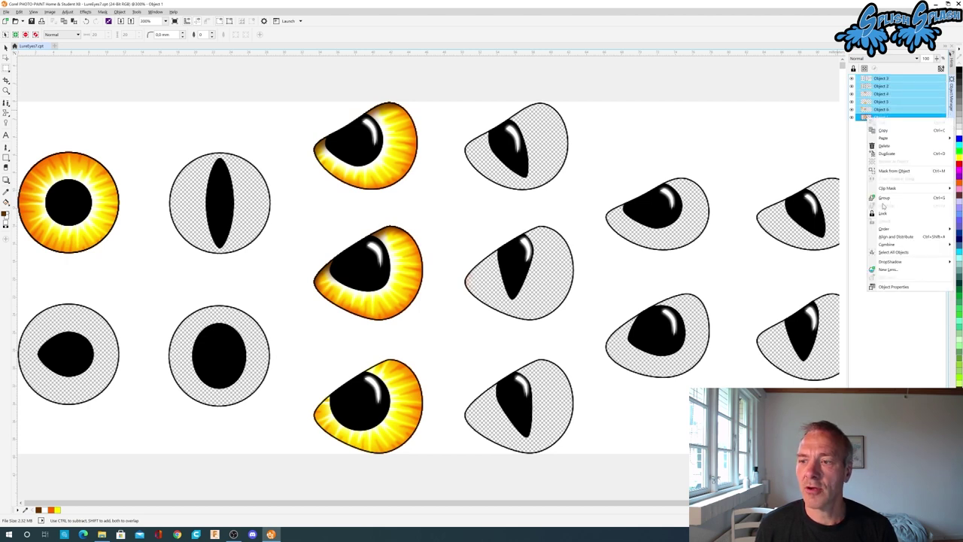
{"action": "mouse_move", "coordinate": [890, 249]}
{"action": "left_click", "coordinate": [817, 249]}
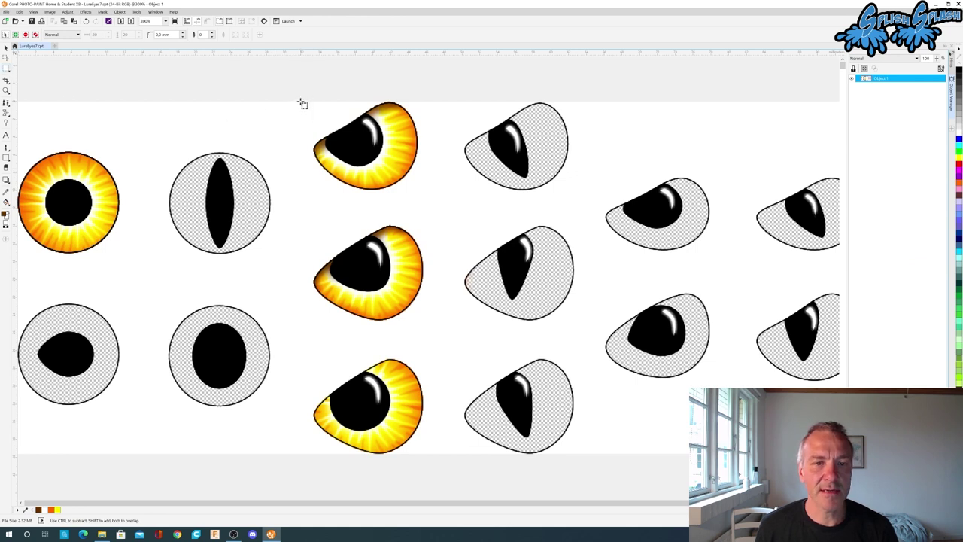
Step: Copy the upper two orange angled eyes with a rectangle mask and create a new image from the clipboard
{"action": "left_click_drag", "start_coordinate": [301, 103], "coordinate": [432, 326]}
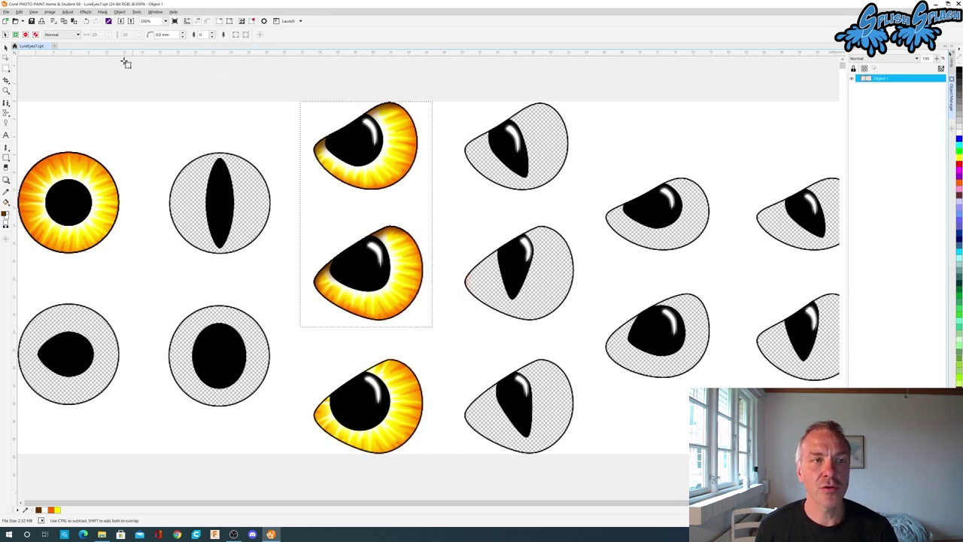
{"action": "left_click", "coordinate": [6, 12]}
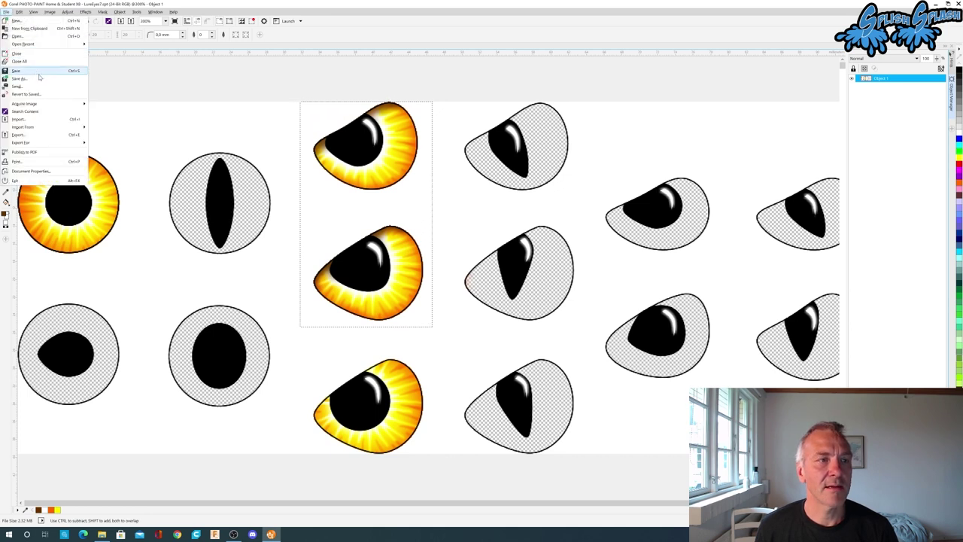
{"action": "left_click", "coordinate": [30, 28]}
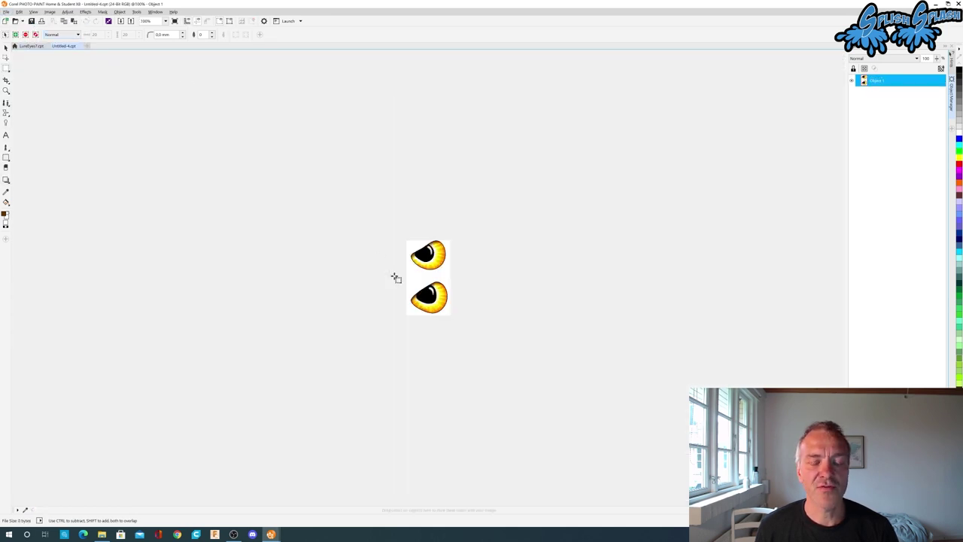
{"action": "scroll", "coordinate": [426, 278], "scroll_direction": "up", "scroll_amount": 1}
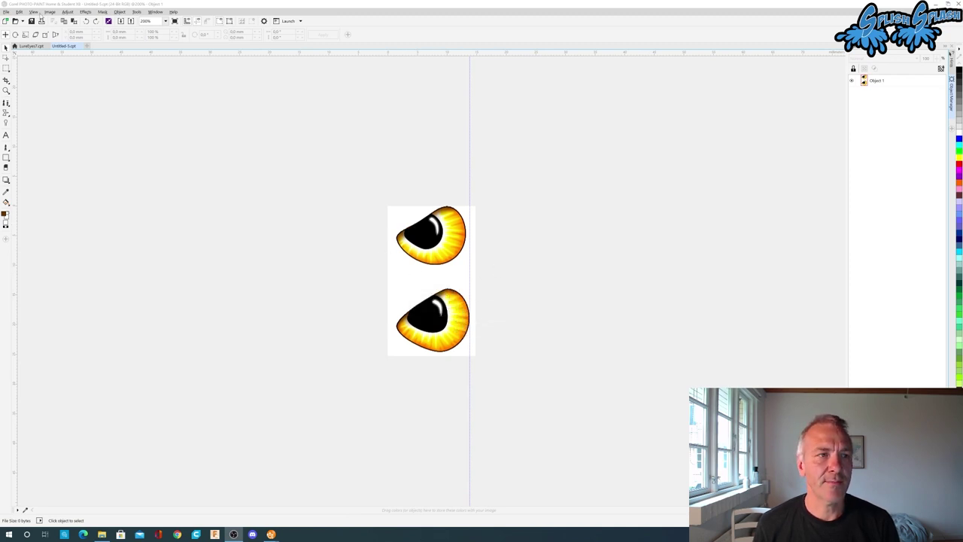
Step: Enlarge the new image's paper size to 100 mm wide by 150 mm high, with the content centered
{"action": "left_click", "coordinate": [49, 13]}
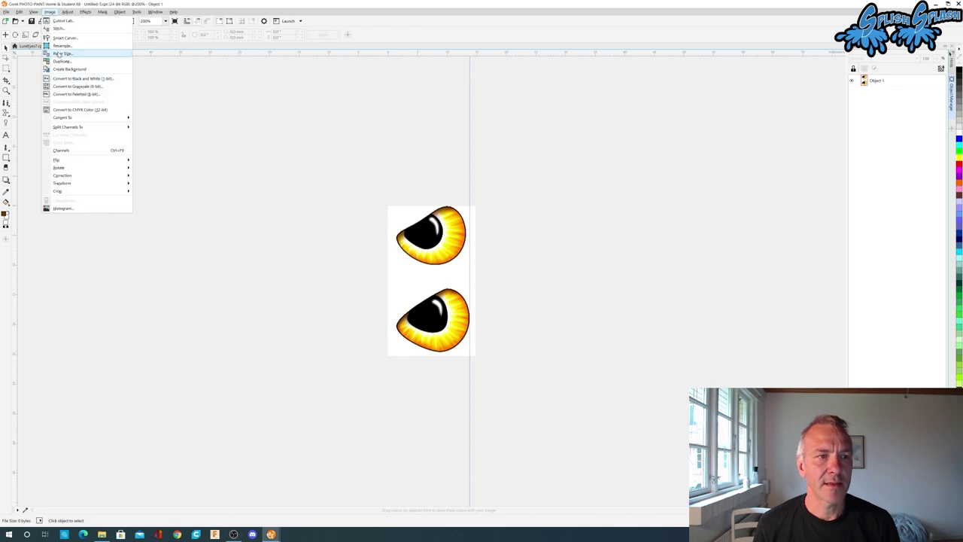
{"action": "left_click", "coordinate": [60, 55]}
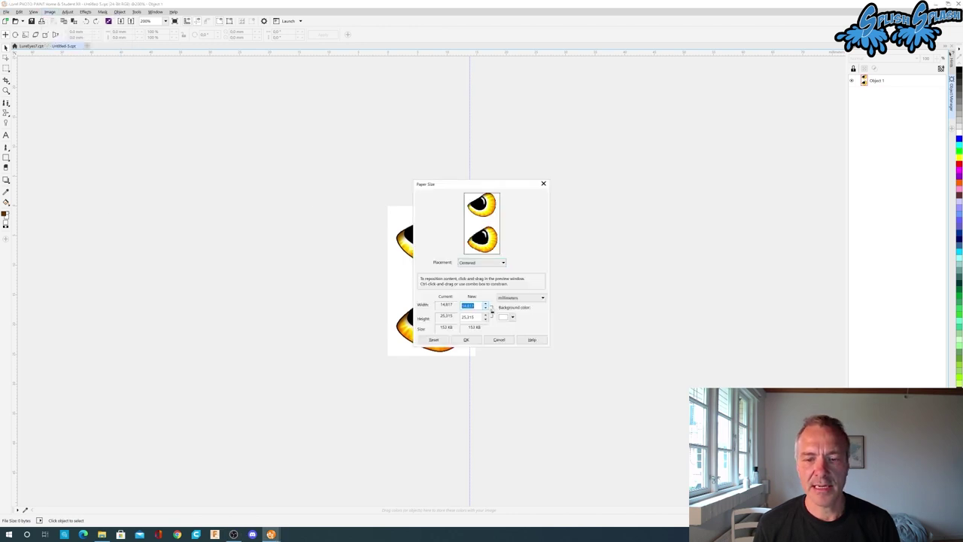
{"action": "type", "text": "100"}
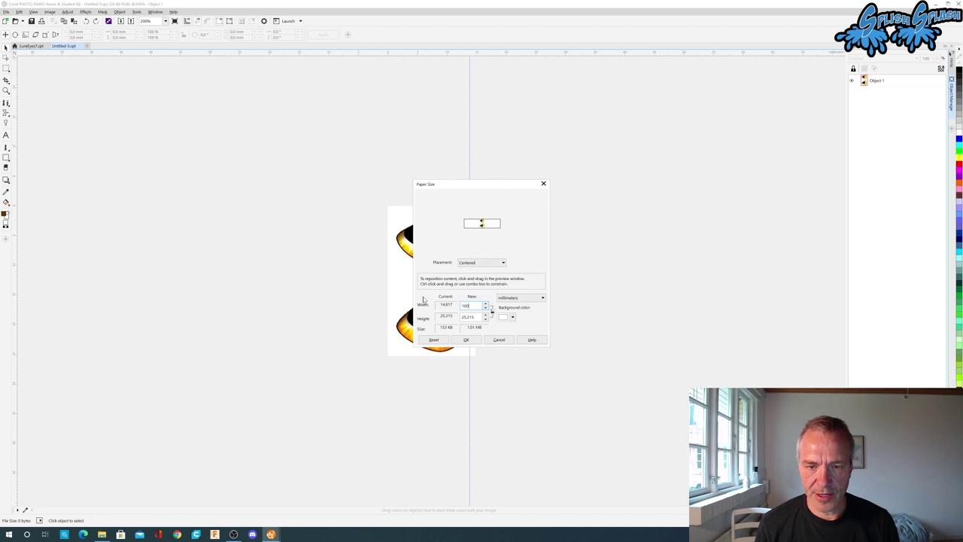
{"action": "type", "text": "150"}
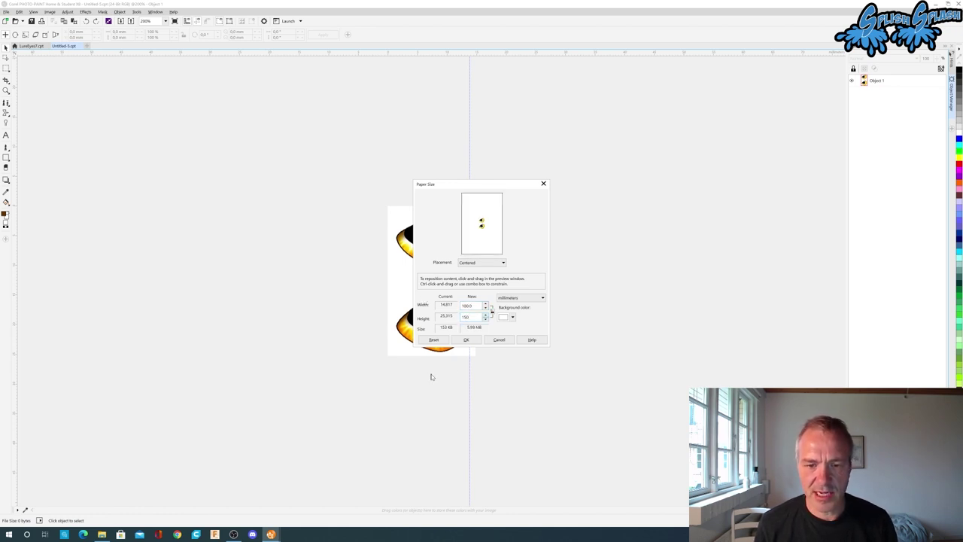
{"action": "left_click", "coordinate": [465, 339]}
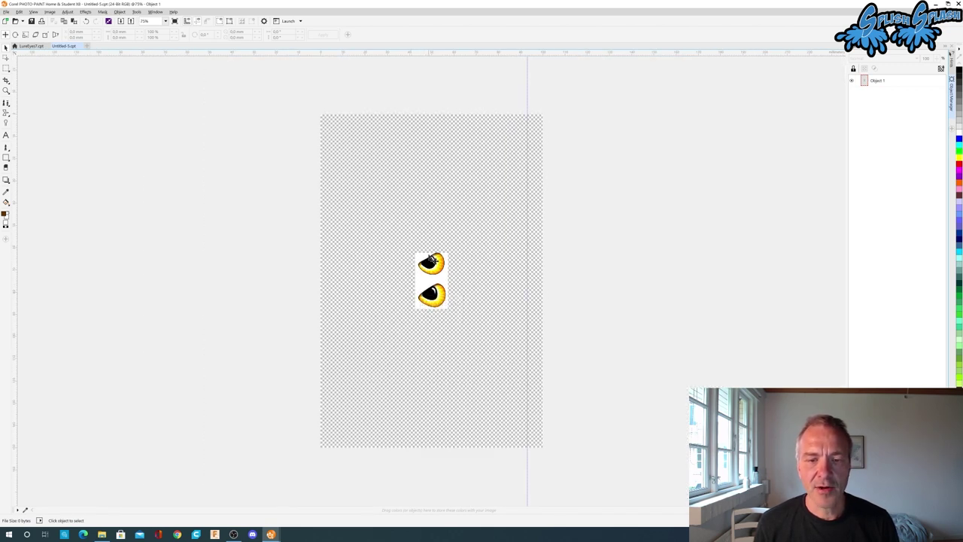
Step: Draw a rectangle mask around the white block containing the two eyes
{"action": "scroll", "coordinate": [430, 264], "scroll_direction": "up", "scroll_amount": 2}
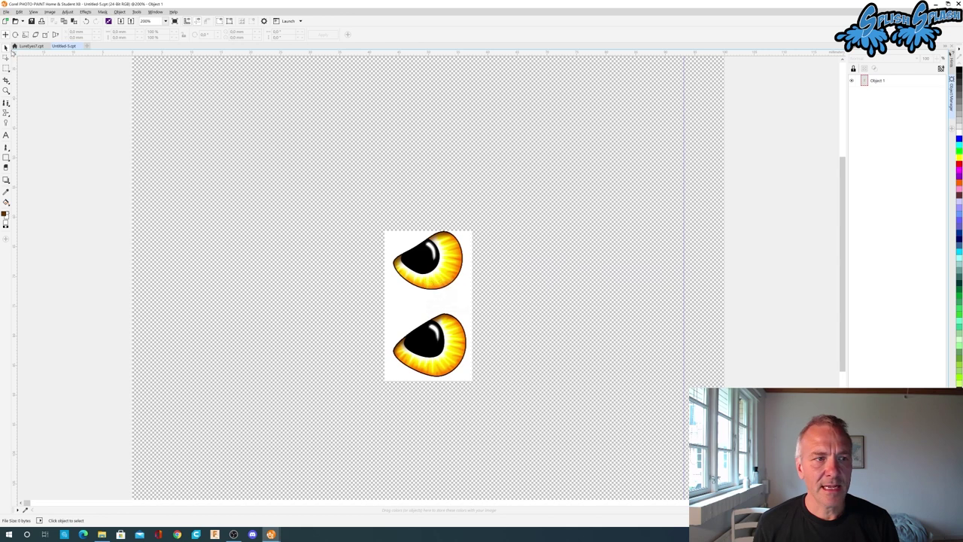
{"action": "left_click", "coordinate": [6, 69]}
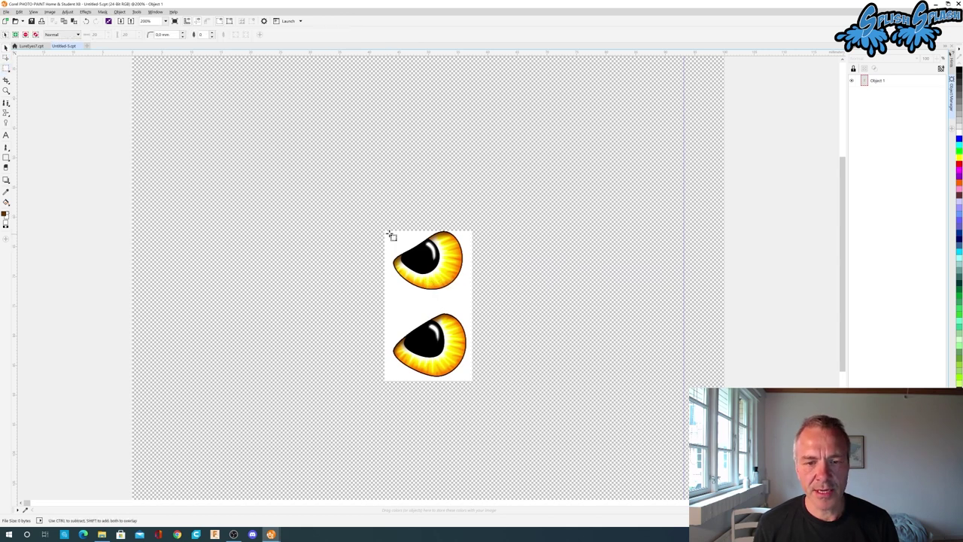
{"action": "left_click_drag", "start_coordinate": [388, 232], "coordinate": [470, 379]}
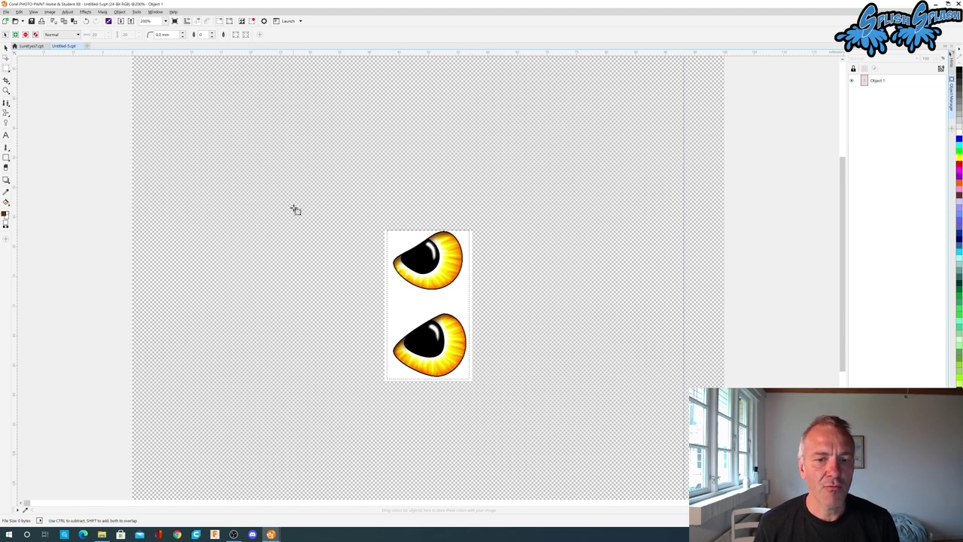
Step: Select Object 1 and flip the pair of eyes horizontally
{"action": "left_click", "coordinate": [119, 12]}
{"action": "mouse_move", "coordinate": [144, 130]}
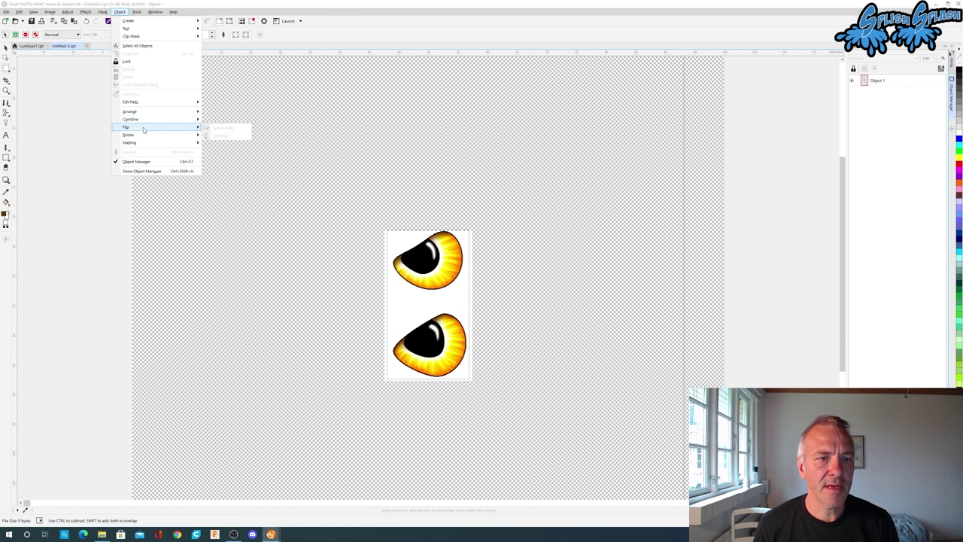
{"action": "left_click", "coordinate": [872, 80]}
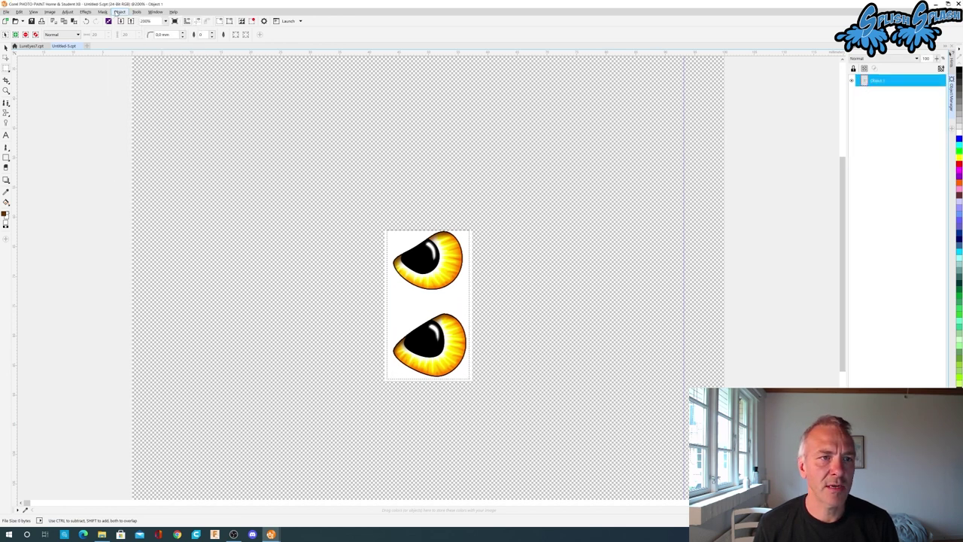
{"action": "left_click", "coordinate": [119, 12]}
{"action": "mouse_move", "coordinate": [173, 127]}
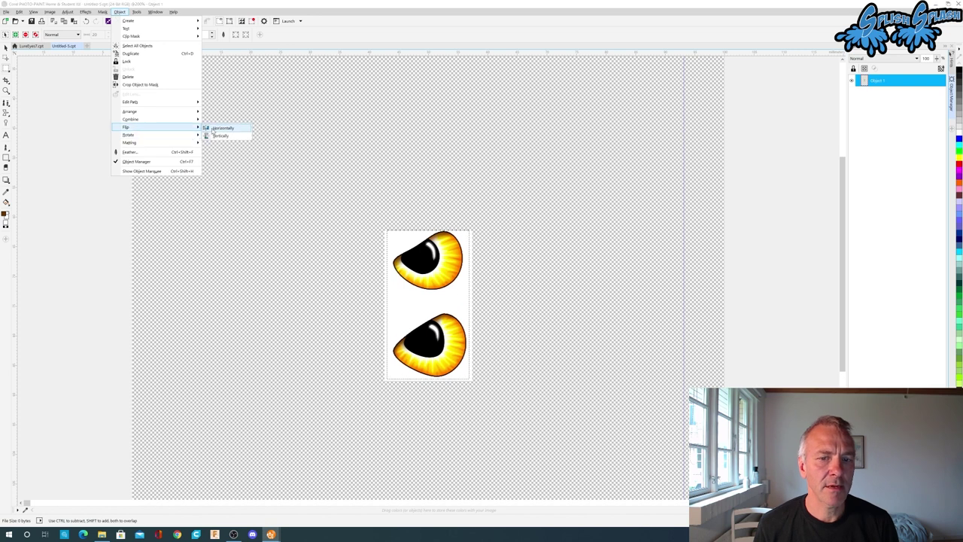
{"action": "left_click", "coordinate": [215, 129]}
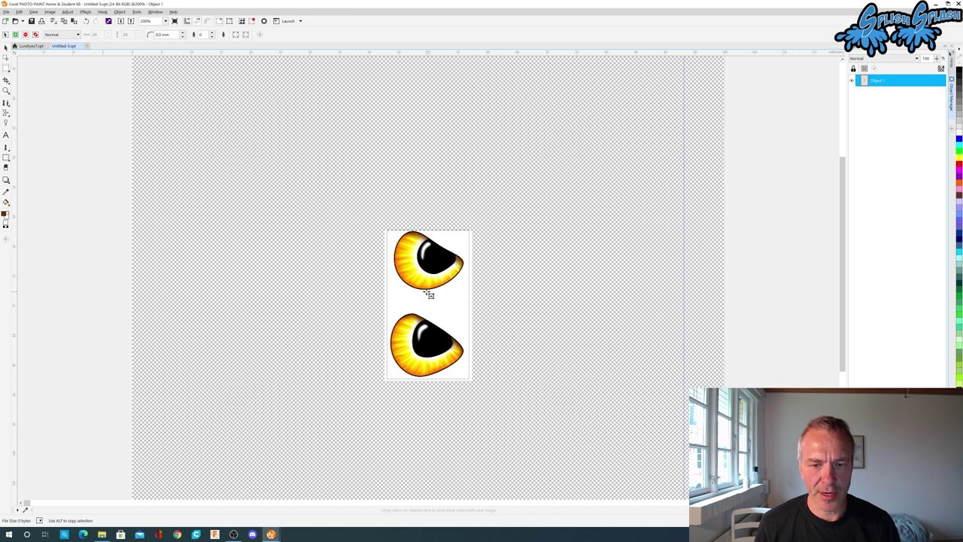
Step: Place the mirrored pair of eyes right beside the original pair and combine the two objects together
{"action": "left_click_drag", "start_coordinate": [429, 297], "coordinate": [494, 302]}
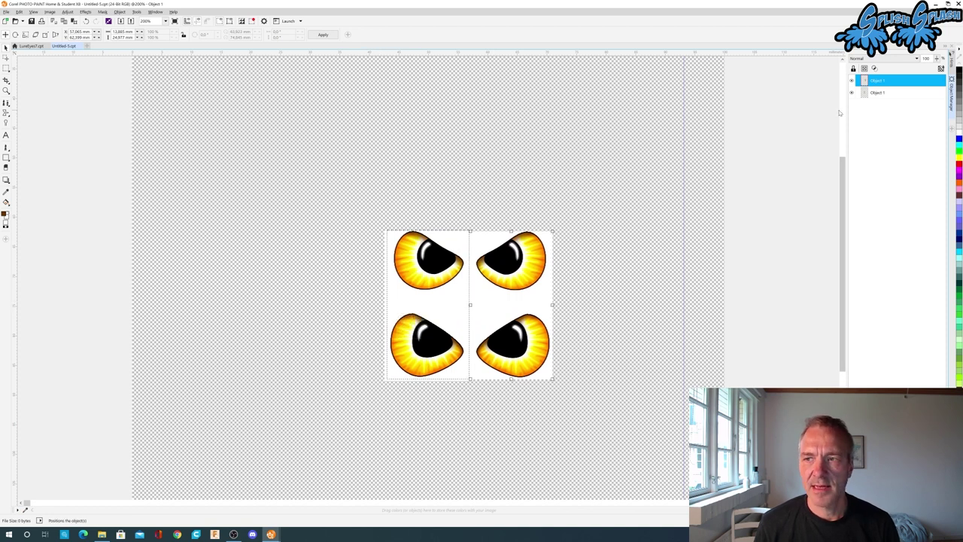
{"action": "left_click", "coordinate": [896, 92], "text": "ctrl"}
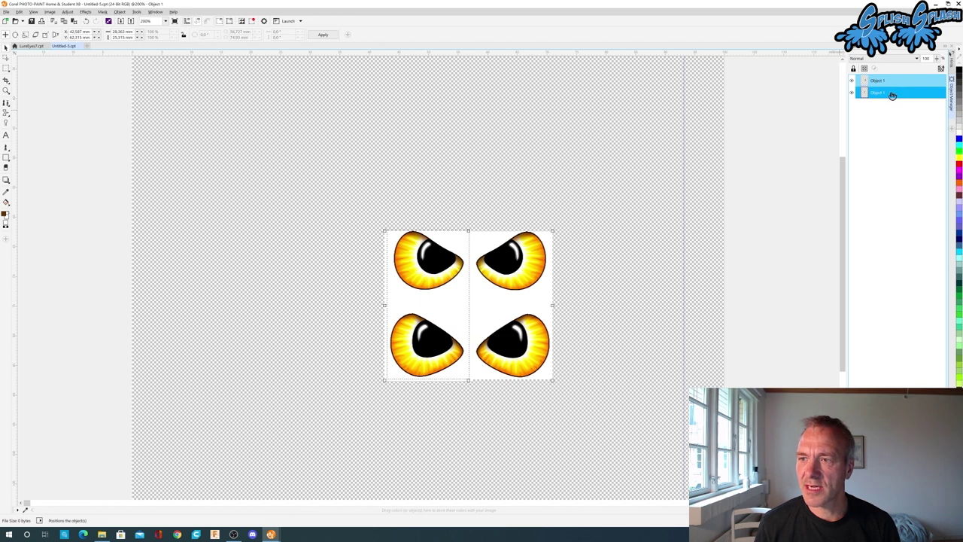
{"action": "right_click", "coordinate": [892, 96]}
{"action": "mouse_move", "coordinate": [888, 222]}
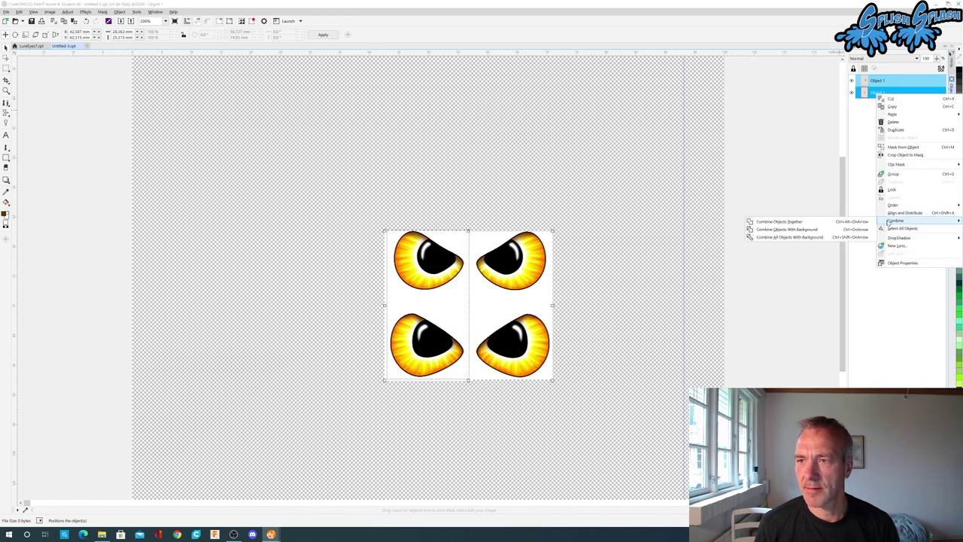
{"action": "left_click", "coordinate": [838, 223]}
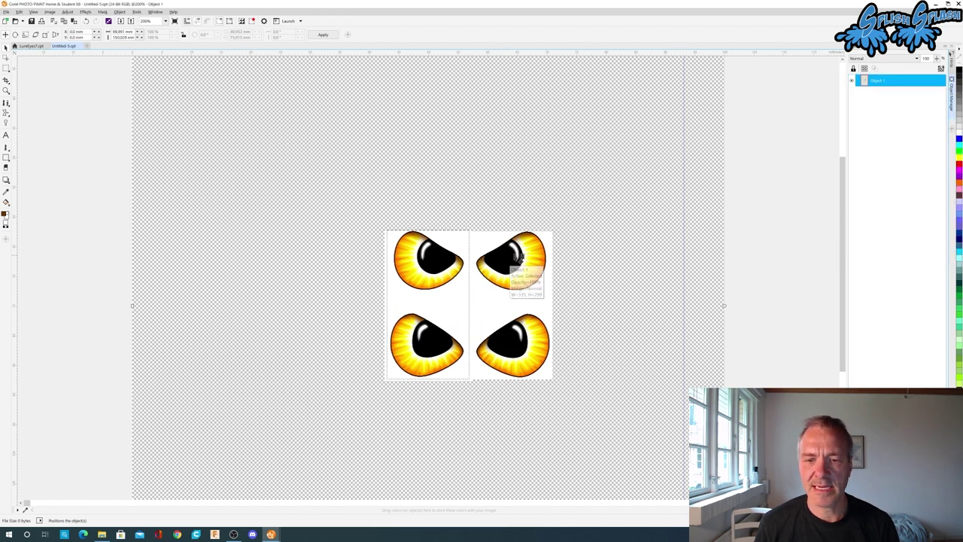
Step: Draw a rectangle mask around the white block with all four eyes and copy it
{"action": "key", "text": "r"}
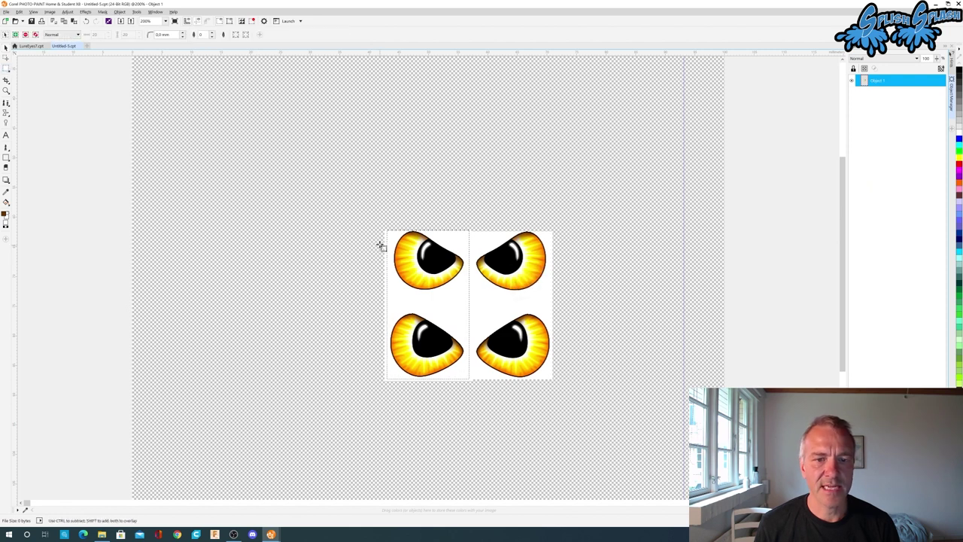
{"action": "left_click_drag", "start_coordinate": [385, 231], "coordinate": [551, 381]}
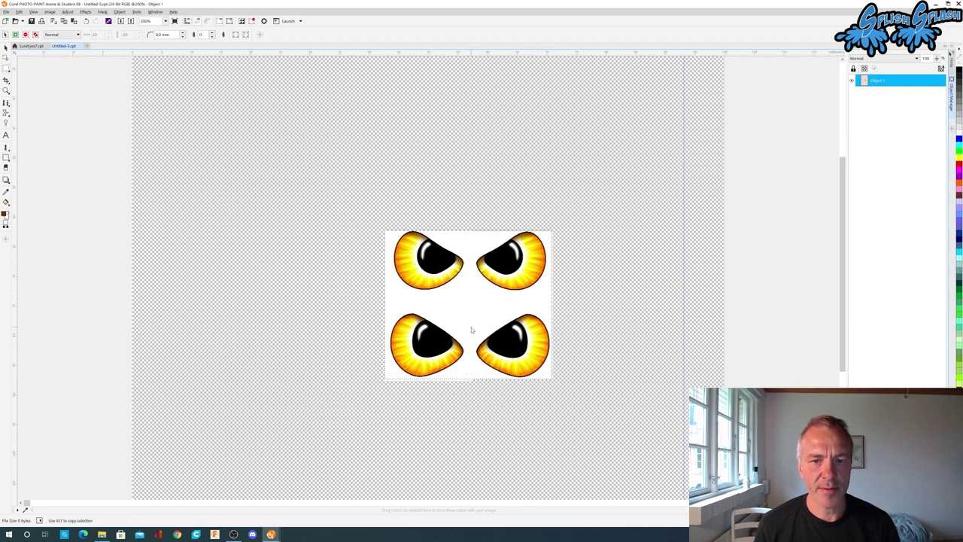
{"action": "scroll", "coordinate": [472, 330], "scroll_direction": "down", "scroll_amount": 3}
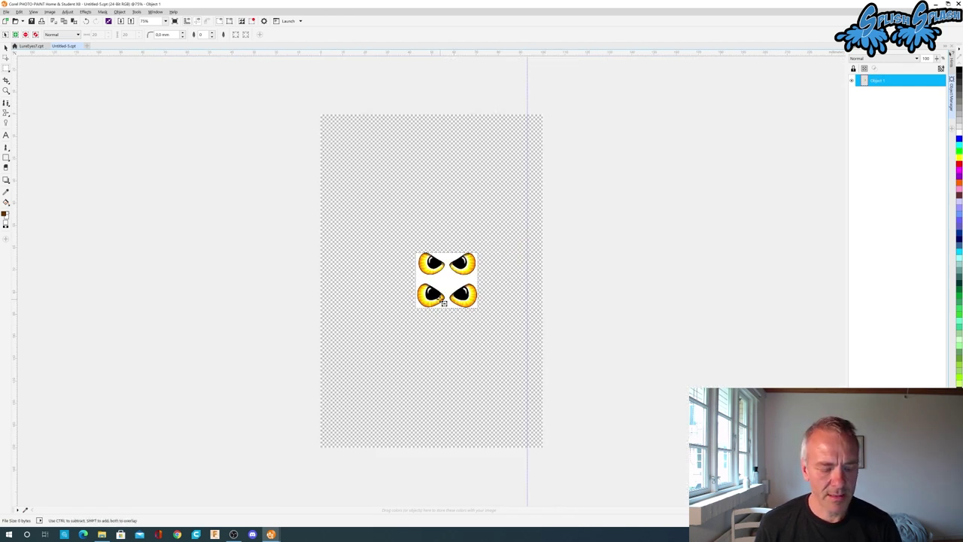
{"action": "key", "text": "ctrl+c"}
Step: Paste three copies of the four-eye block and arrange them side by side, starting from the sheet's upper-left corner
{"action": "key", "text": "ctrl+v"}
{"action": "left_click_drag", "start_coordinate": [448, 285], "coordinate": [364, 156]}
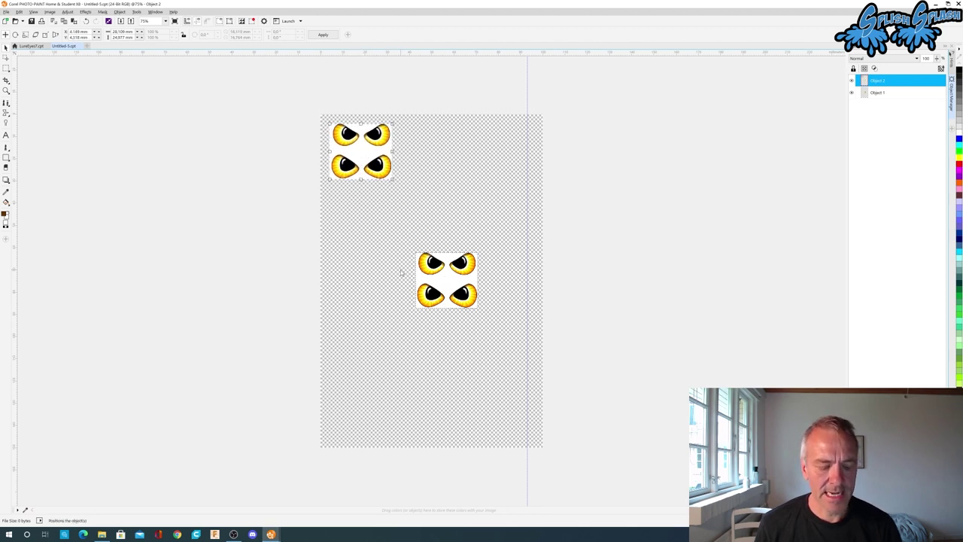
{"action": "key", "text": "ctrl+v"}
{"action": "left_click_drag", "start_coordinate": [434, 276], "coordinate": [415, 142]}
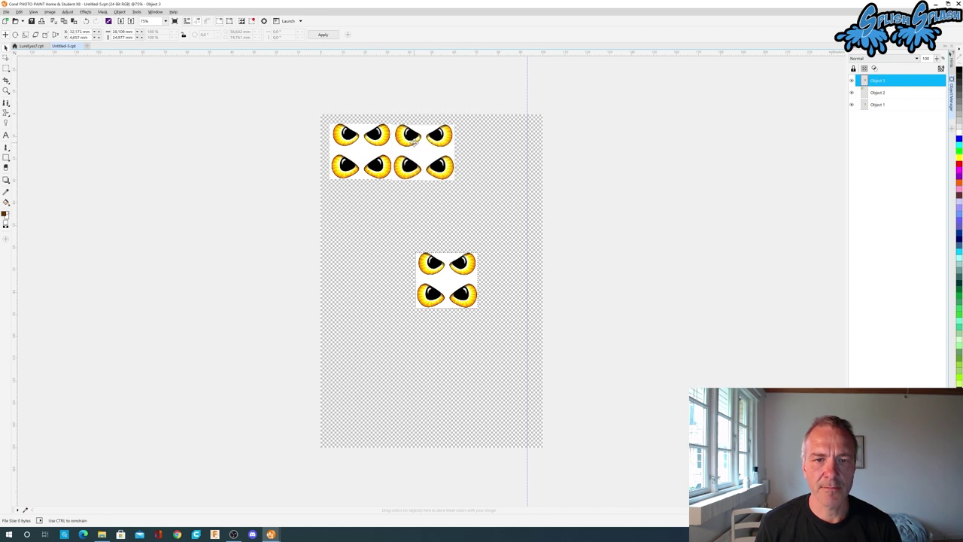
{"action": "key", "text": "ctrl+v"}
{"action": "left_click_drag", "start_coordinate": [443, 273], "coordinate": [479, 188]}
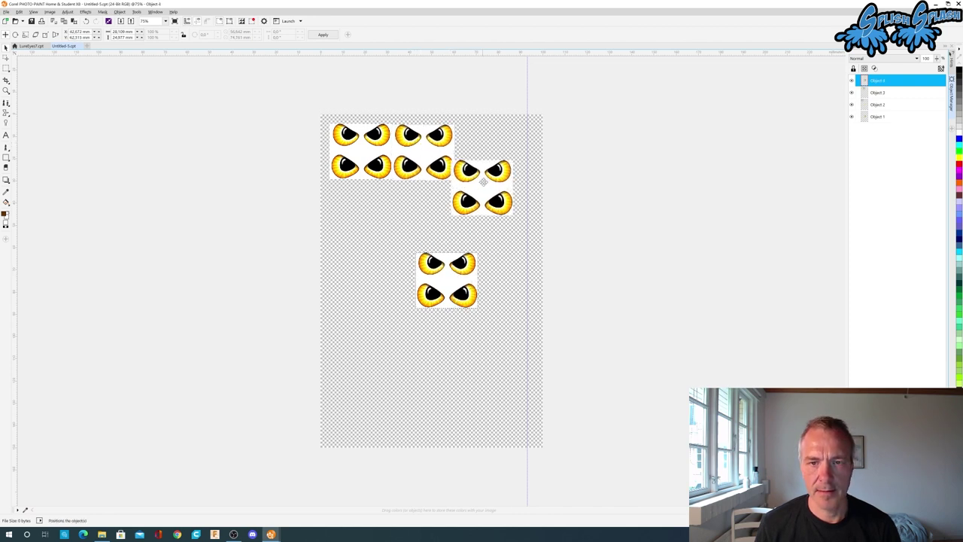